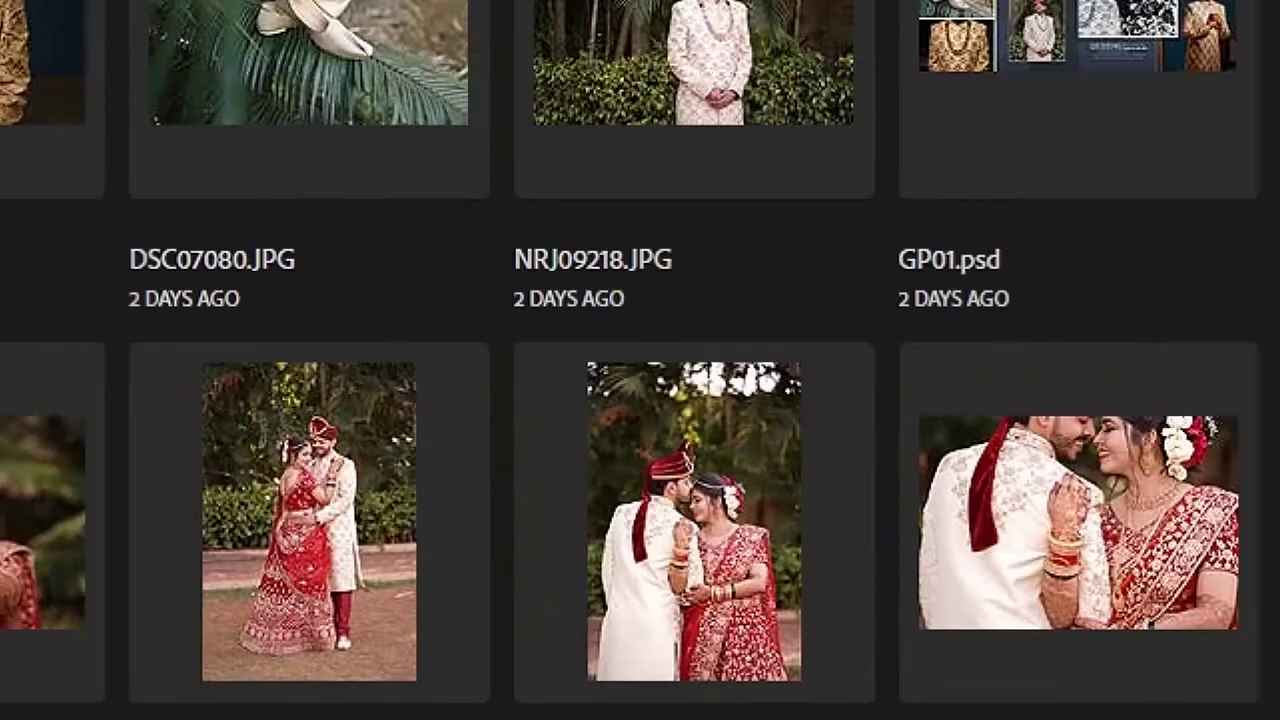
- Create a new document 40 inches wide by 15 inches tall at 300 ppi
key(ctrl+n)
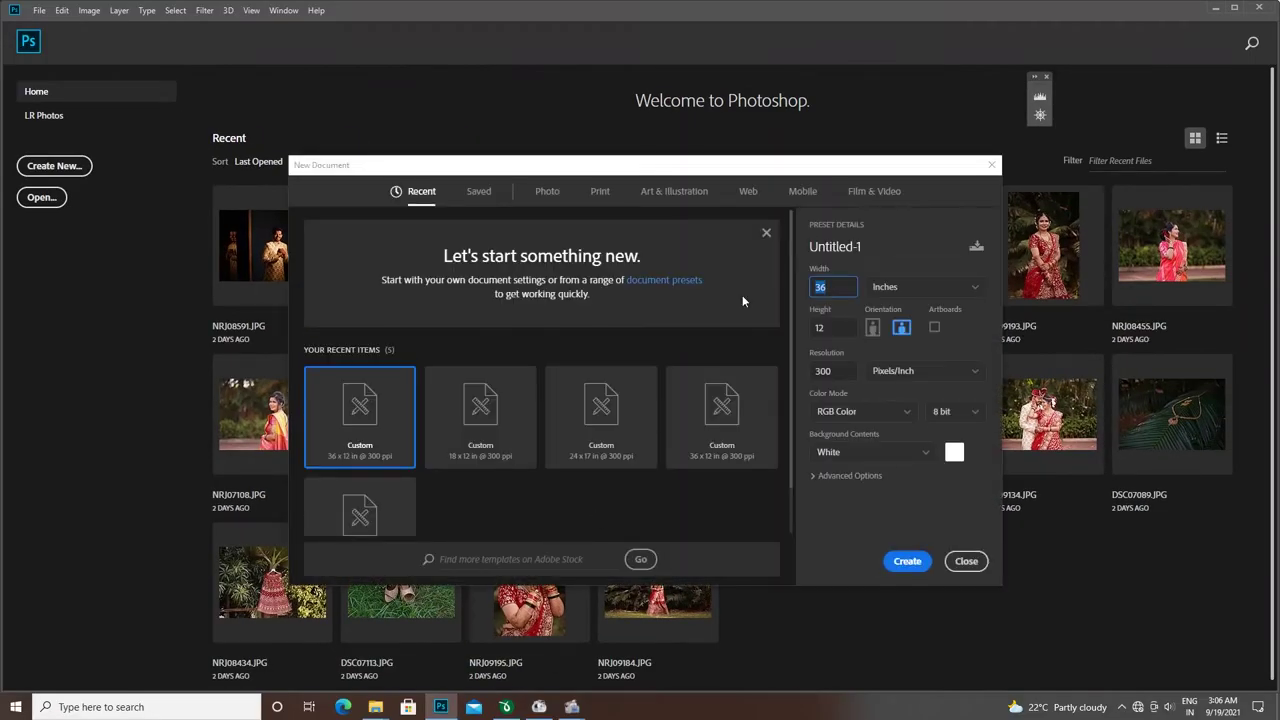
text(4)
text(0)
key(Tab)
text(15)
key(Return)
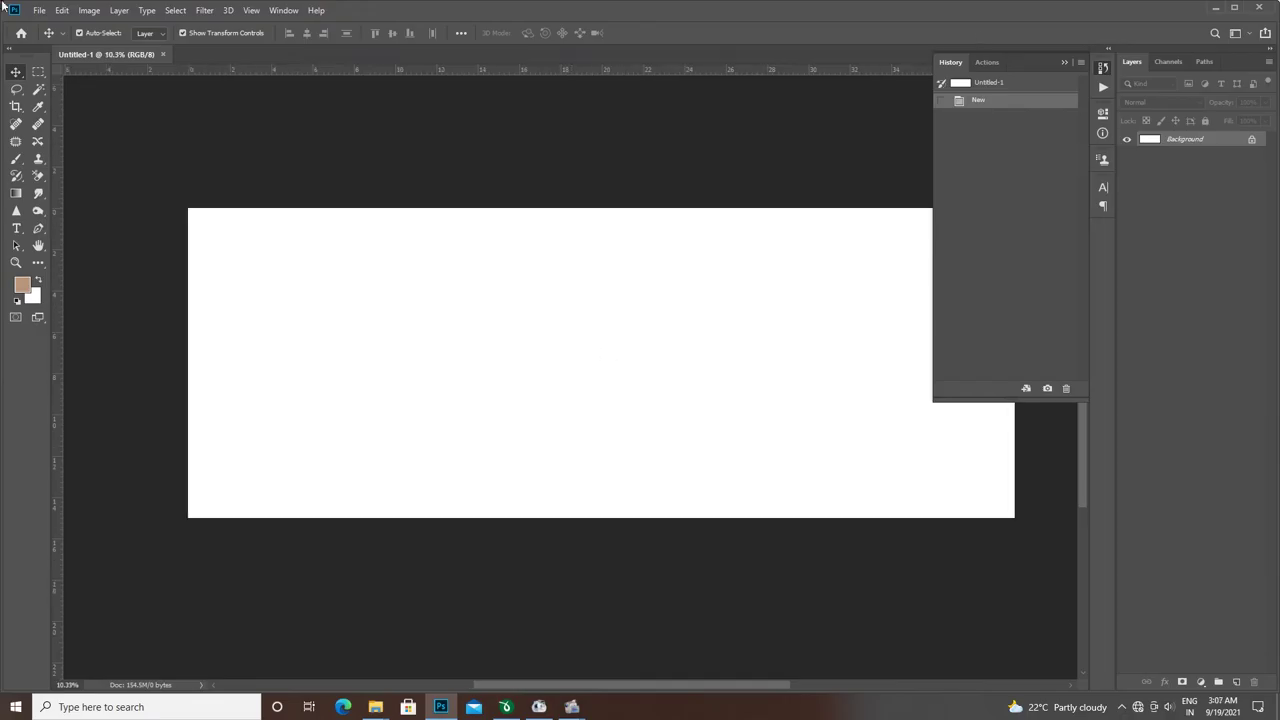
- Place three vertical guides at and beside the canvas centre
scroll(800, 255, up, 1)
drag(800, 255, 765, 280)
drag(53, 290, 549, 190)
mouse_move(494, 290)
mouse_down()
mouse_move(536, 281)
mouse_move(540, 240)
mouse_up()
scroll(540, 240, up, 3)
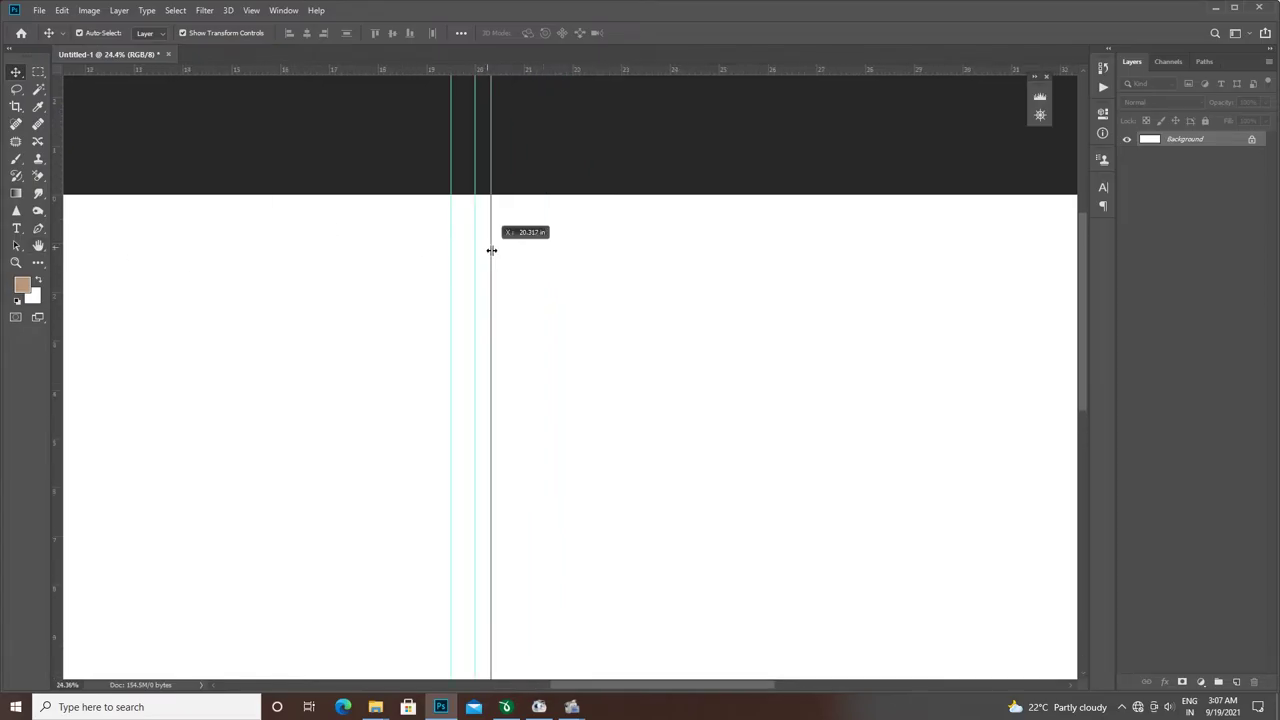
drag(550, 72, 457, 214)
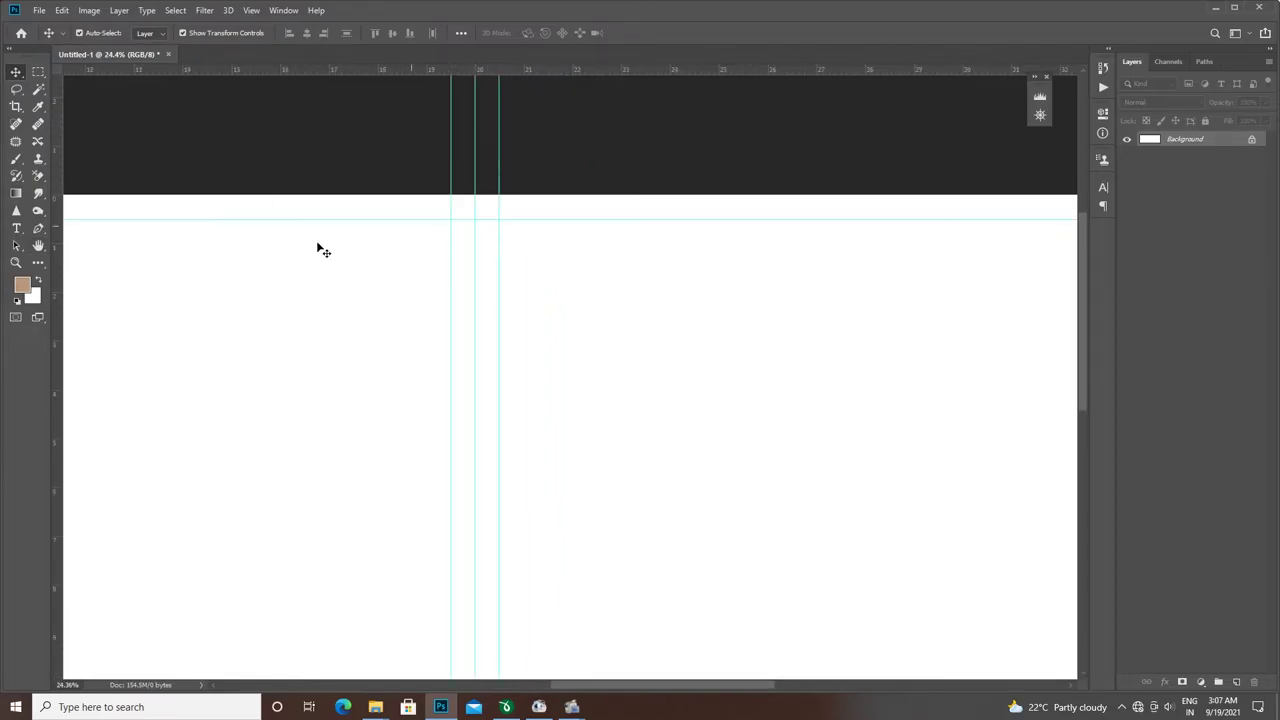
- Add margin guides near the top, left, bottom and right edges
drag(320, 249, 486, 267)
drag(59, 261, 206, 249)
scroll(177, 234, down, 5)
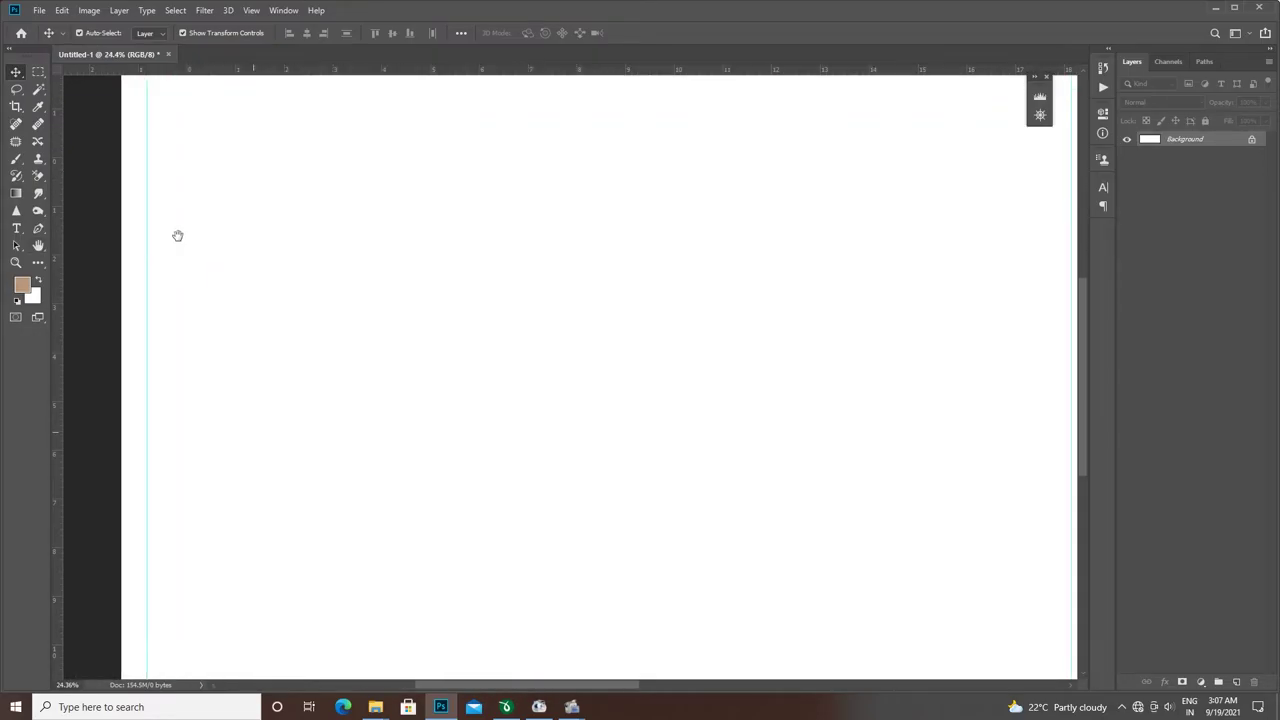
mouse_move(260, 89)
mouse_down()
mouse_move(129, 566)
mouse_move(129, 620)
mouse_up()
scroll(426, 489, right, 10)
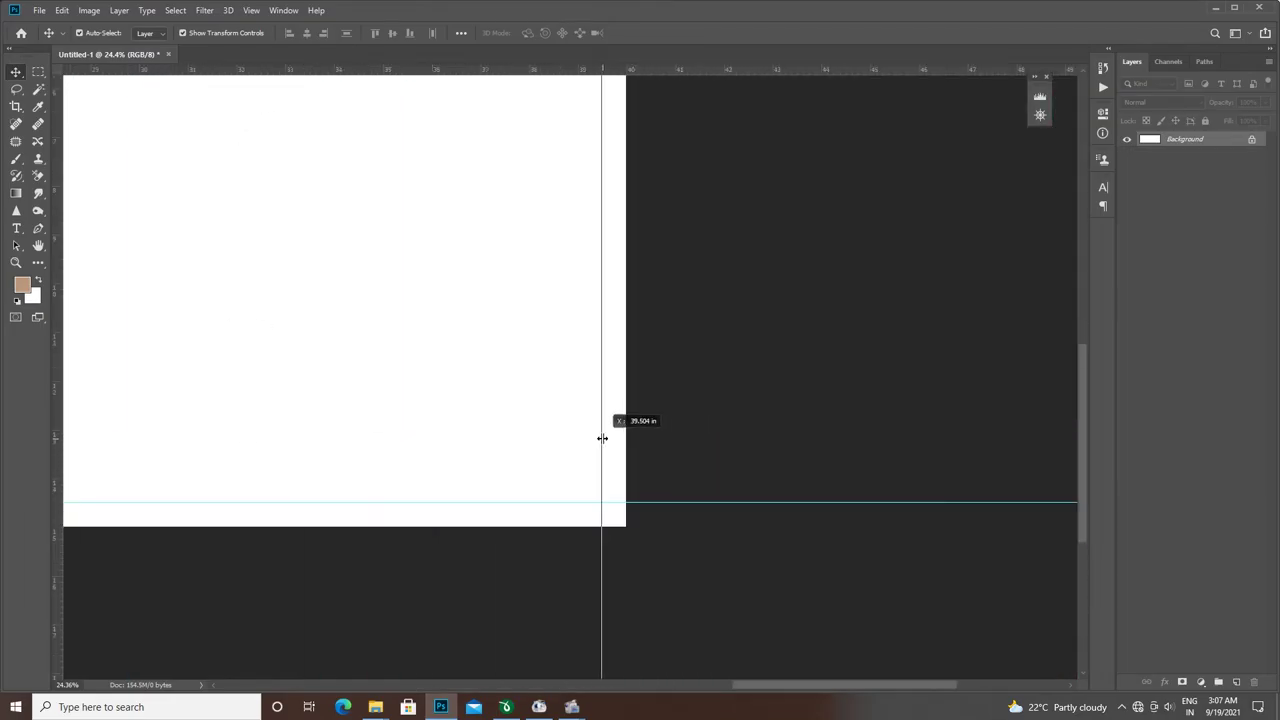
drag(432, 435, 600, 423)
scroll(786, 506, down, 5)
- Fill a tall centre strip selection with black on a new layer
click(38, 73)
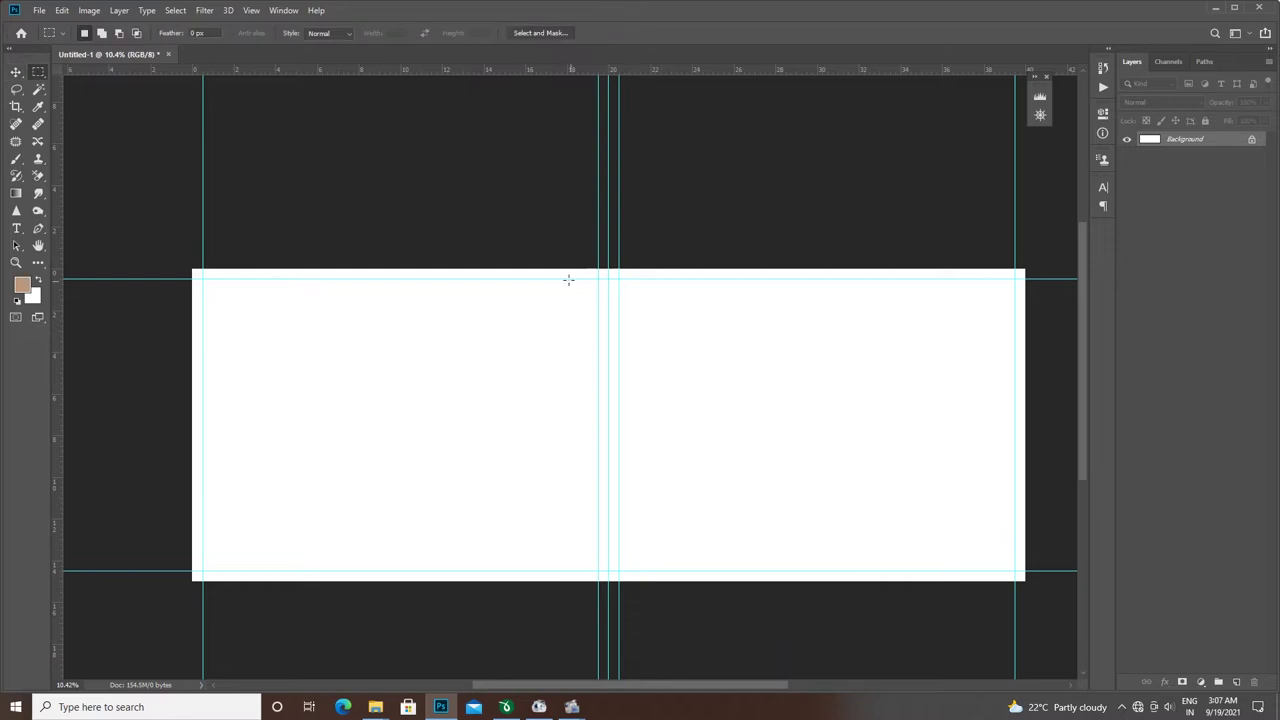
scroll(545, 269, up, 1)
drag(540, 268, 622, 645)
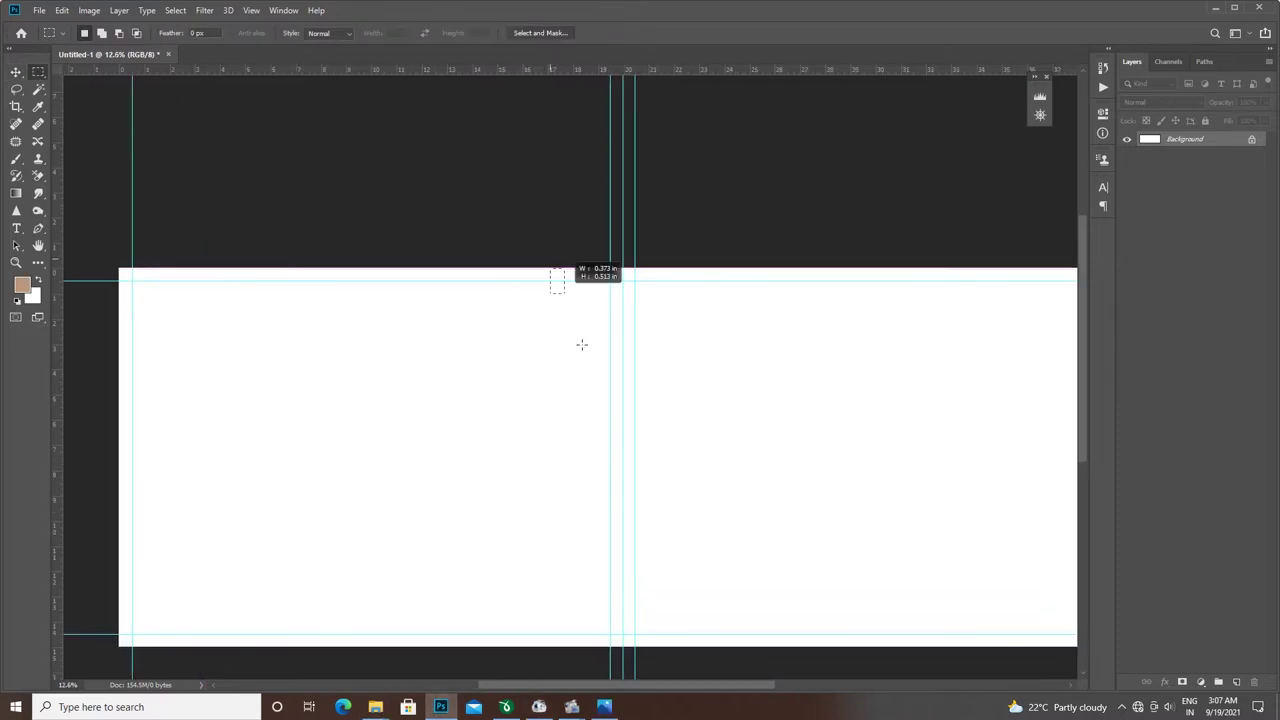
click(1236, 681)
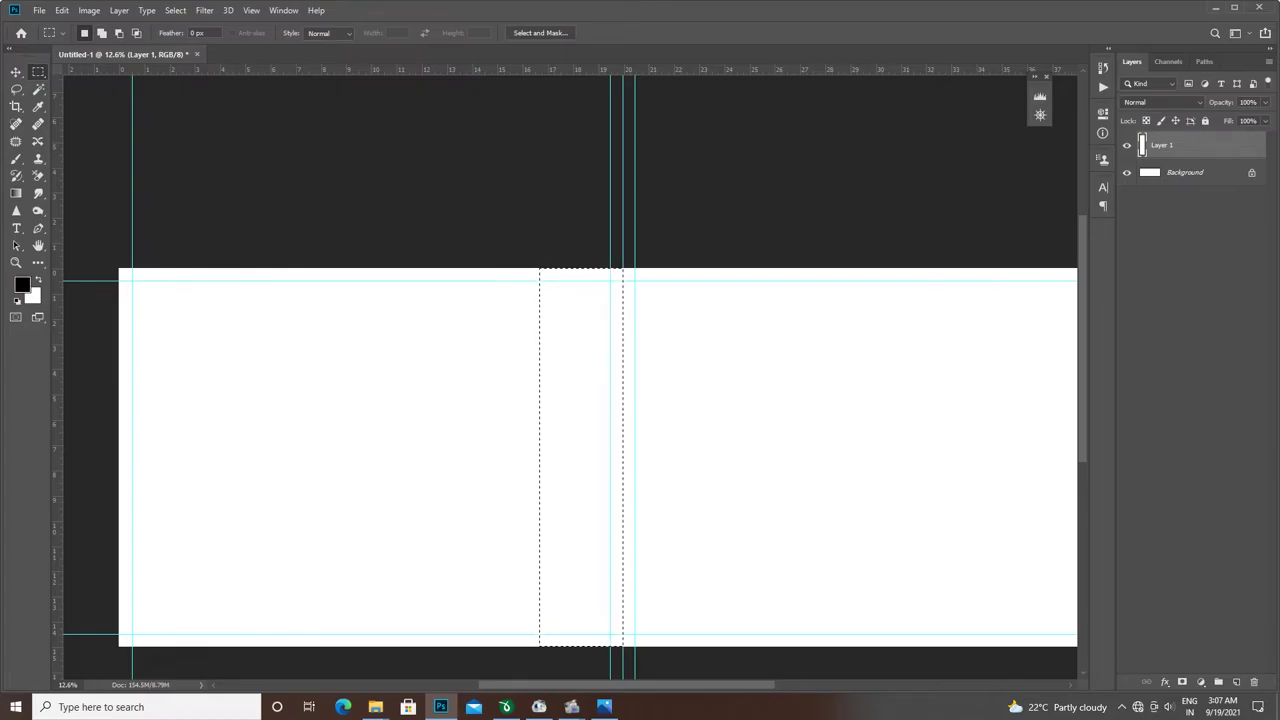
key(alt+BackSpace)
- Widen the black strip leftward and marquee a photo box area near its top
scroll(523, 223, up, 3)
key(v)
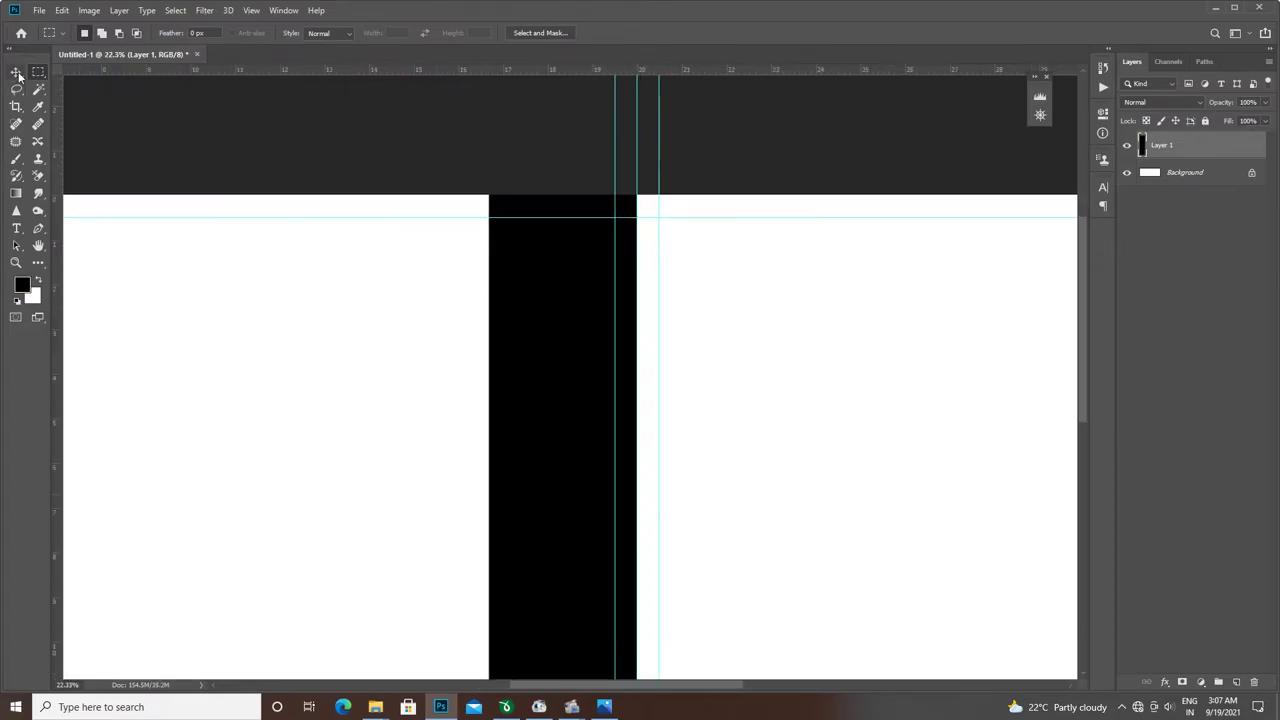
scroll(513, 487, down, 2)
drag(512, 487, 483, 487)
click(38, 72)
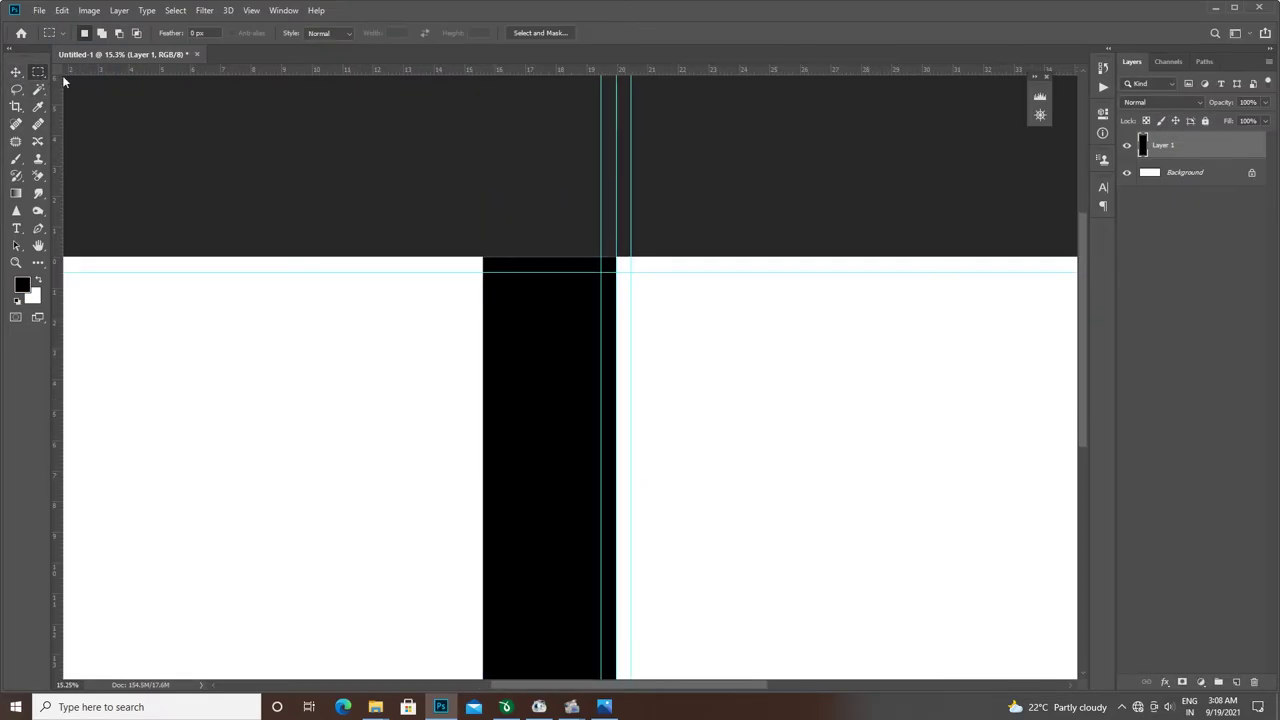
drag(380, 272, 555, 419)
- Fill the box black, fade the centre strip to 50% opacity, and position the box at the top margin
key(ctrl+BackSpace)
key(alt+BackSpace)
key(ctrl+d)
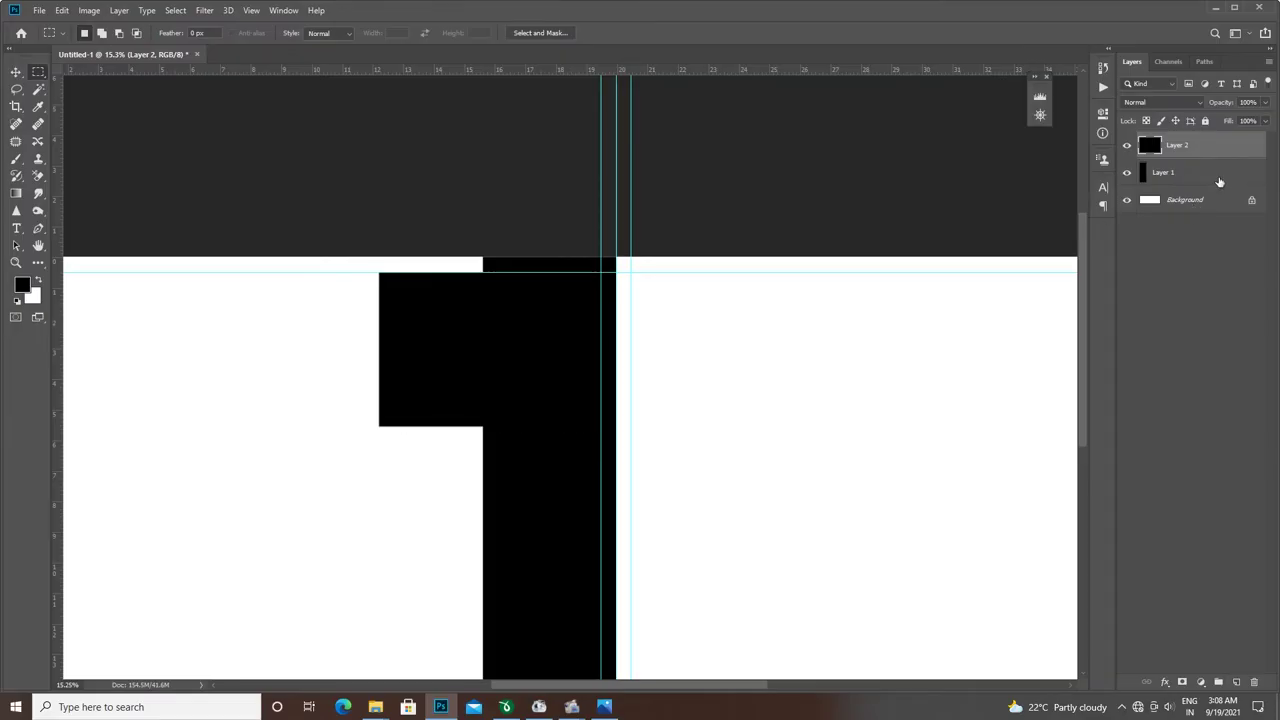
click(1219, 178)
key(5)
key(v)
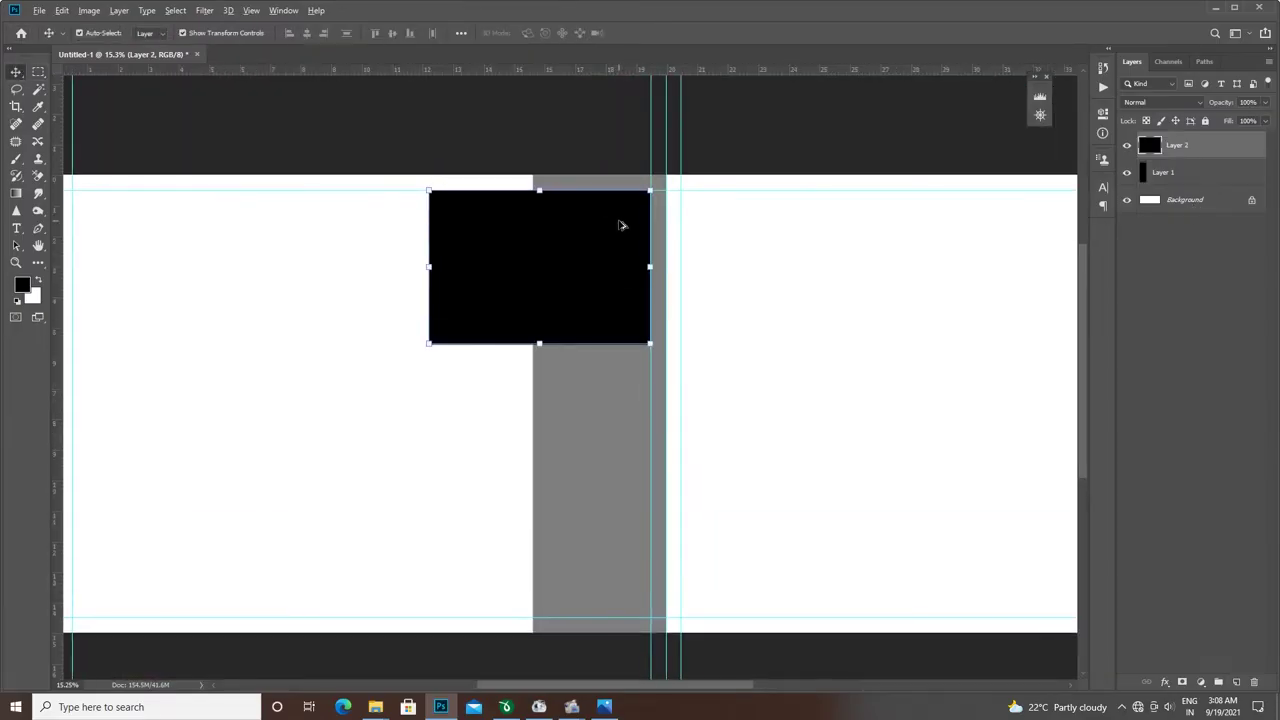
drag(623, 223, 603, 381)
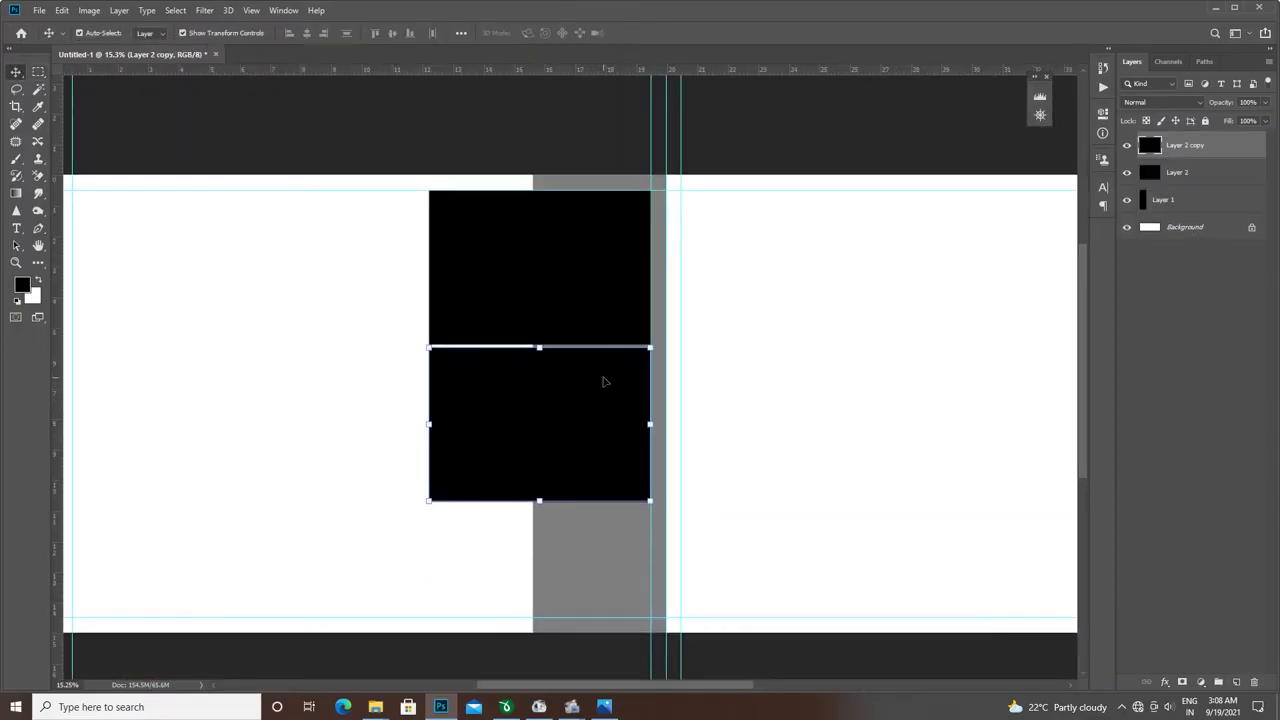
- Stack box copies down the strip and add an enlarged copy on the left page
drag(617, 443, 592, 563)
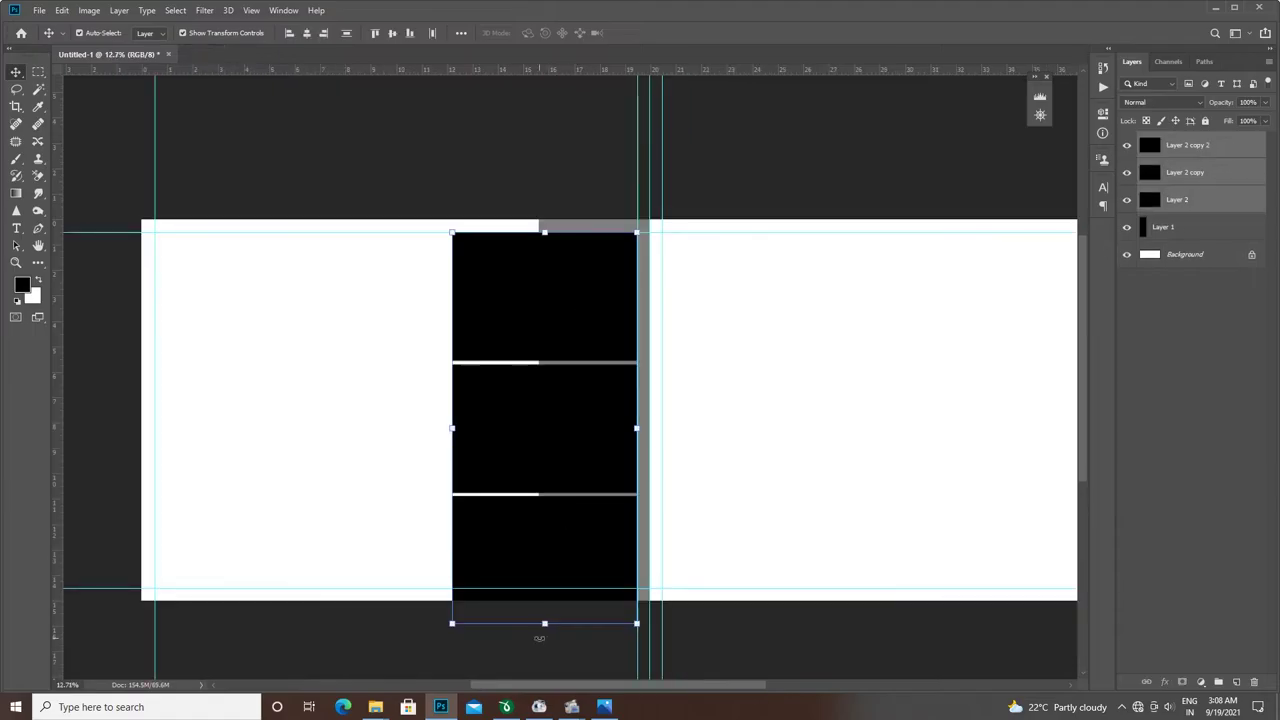
mouse_move(600, 434)
mouse_down()
mouse_move(305, 386)
mouse_move(251, 331)
mouse_up()
key(ctrl+t)
drag(321, 409, 463, 482)
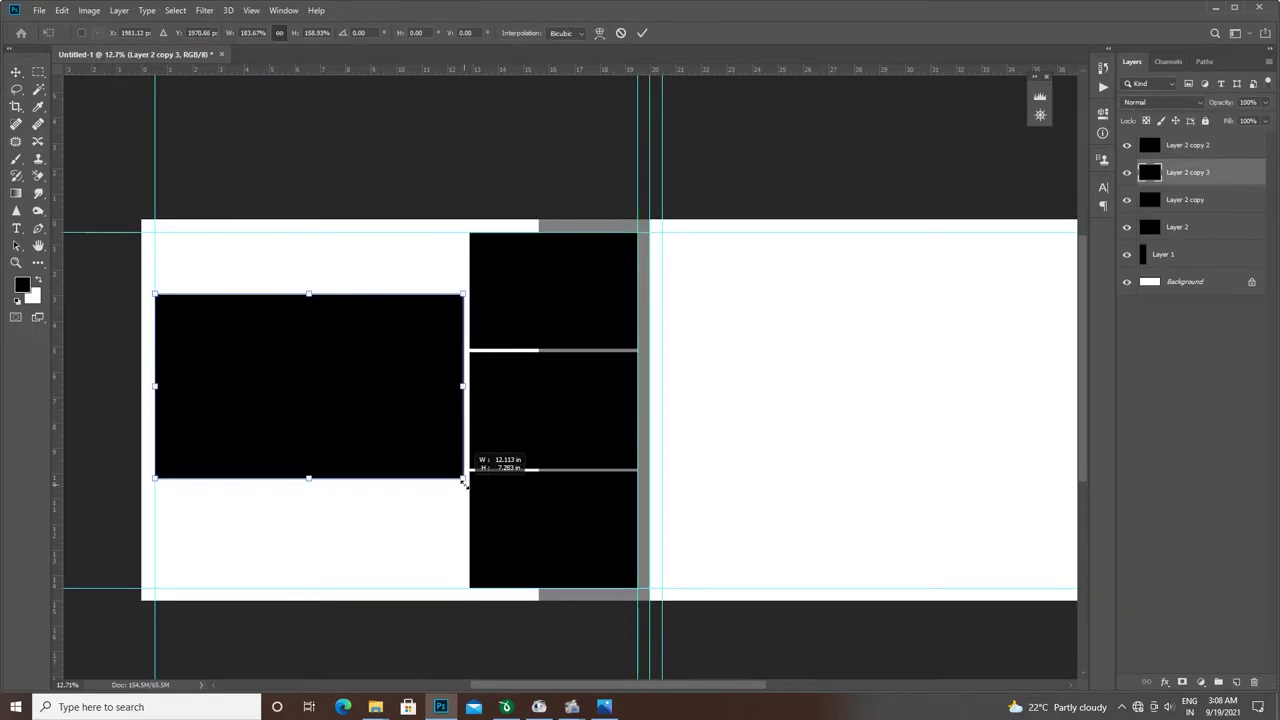
key(Return)
- Pull in the left edge of the stacked boxes to narrow them
scroll(451, 400, up, 2)
scroll(451, 400, up, 2)
click(596, 454)
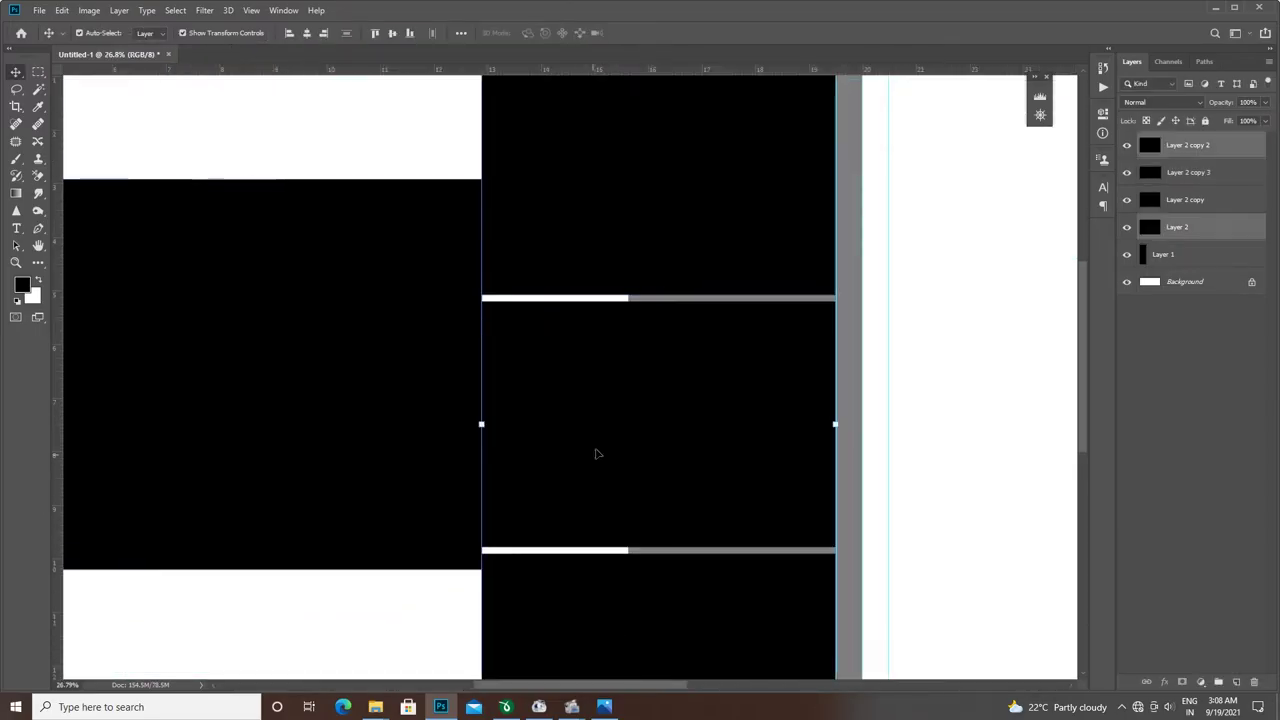
scroll(596, 454, up, 2)
key(ctrl+t)
drag(467, 423, 462, 423)
key(Return)
scroll(500, 449, down, 4)
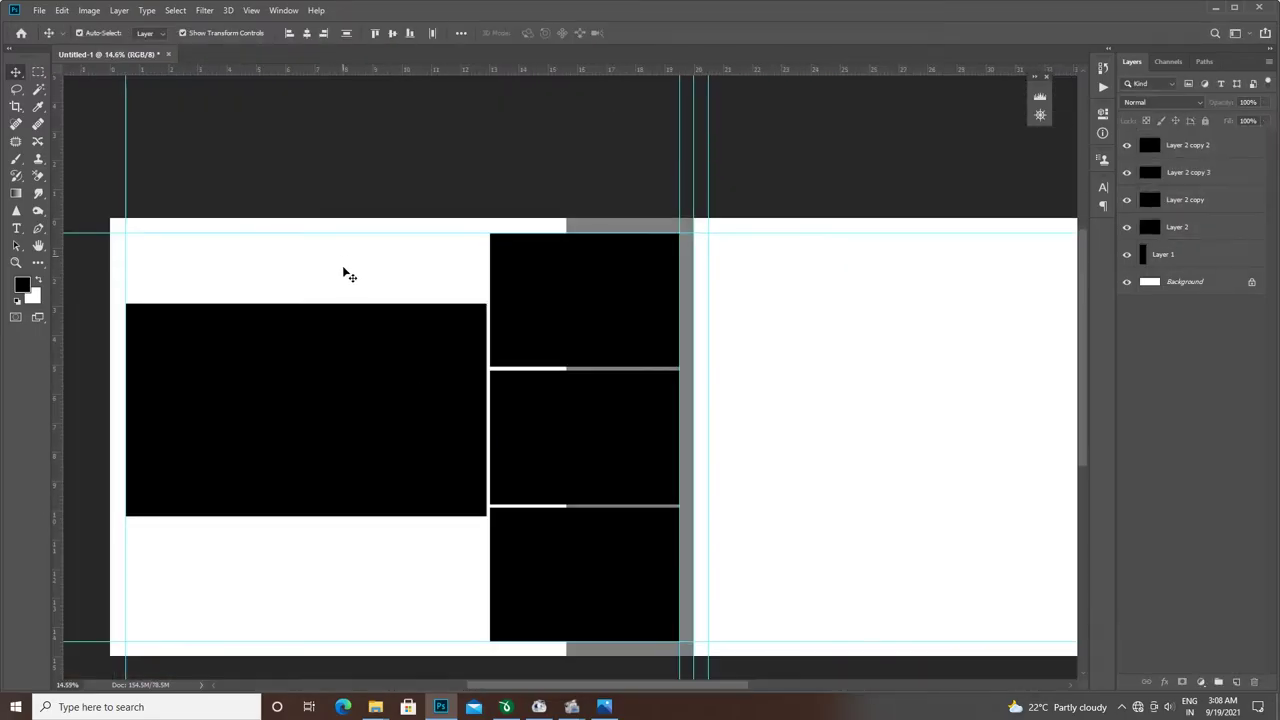
- Centre the large left box vertically and copy a box onto the right page
click(405, 390)
click(393, 33)
scroll(500, 500, down, 2)
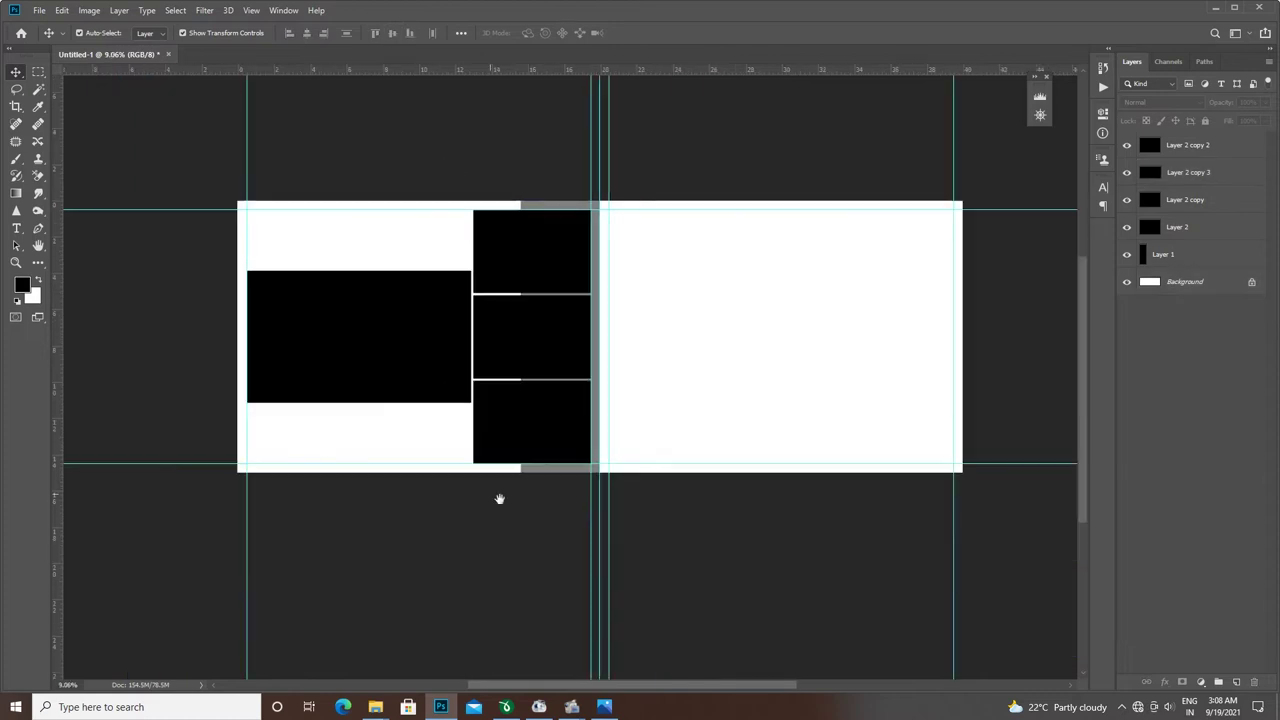
click(360, 323)
scroll(391, 331, up, 2)
drag(391, 331, 545, 315)
- Turn the copied box into a portrait box reaching the guide
key(ctrl+t)
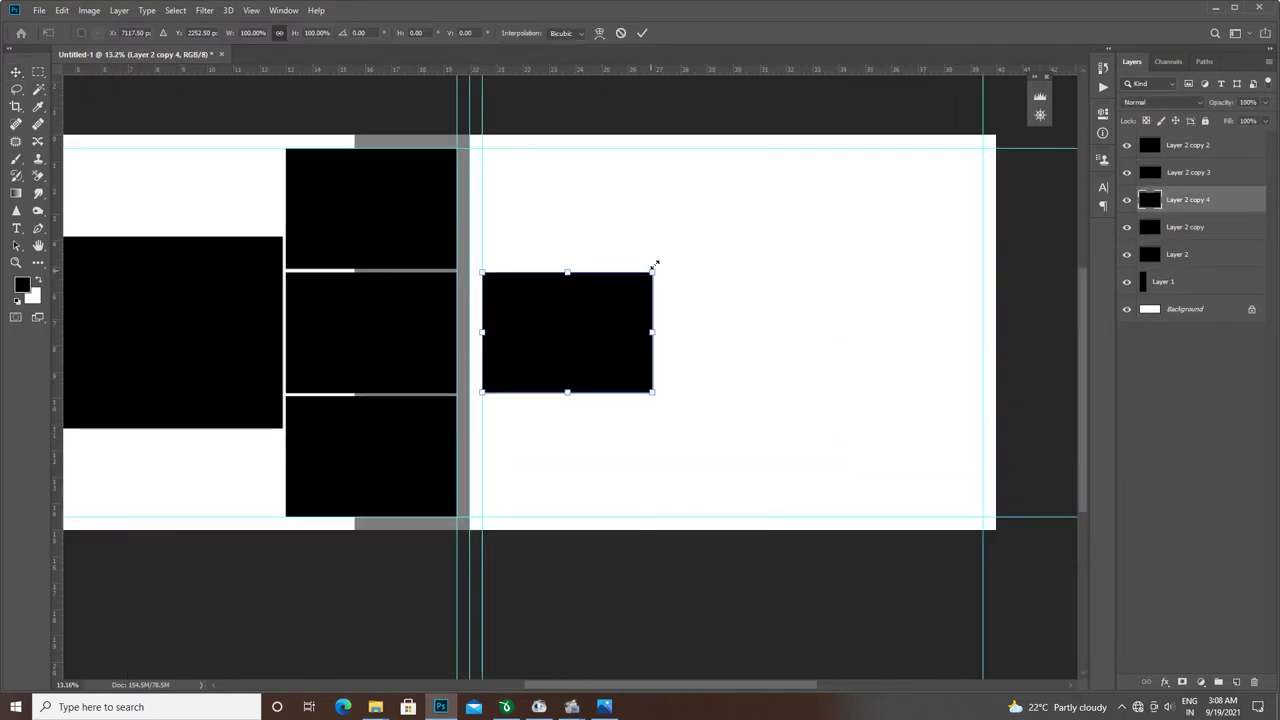
drag(654, 266, 633, 419)
drag(509, 330, 483, 328)
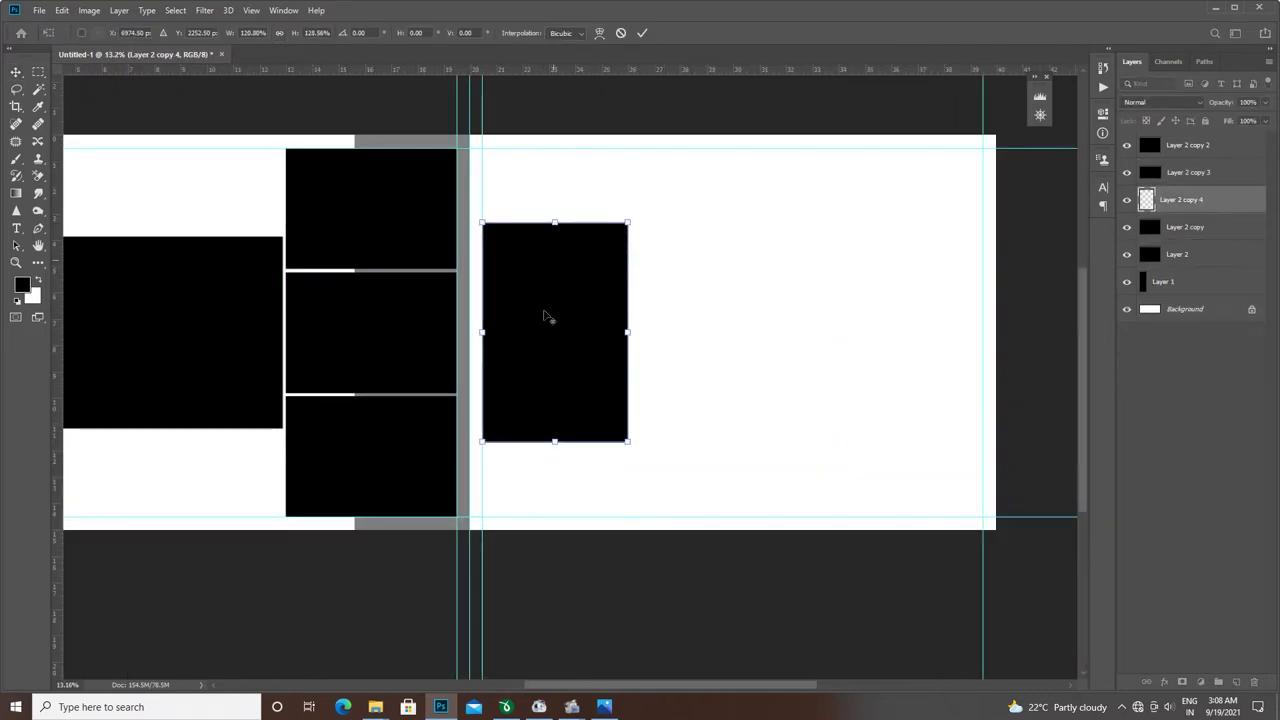
key(Return)
- Copy the upper pair of stacked boxes to the right page edge and scale slightly
click(371, 337)
shift+click(371, 455)
mouse_move(369, 350)
mouse_down()
mouse_move(909, 350)
mouse_move(897, 350)
mouse_up()
drag(815, 417, 826, 417)
- Copy the portrait box further right and stretch it to full page height
click(600, 331)
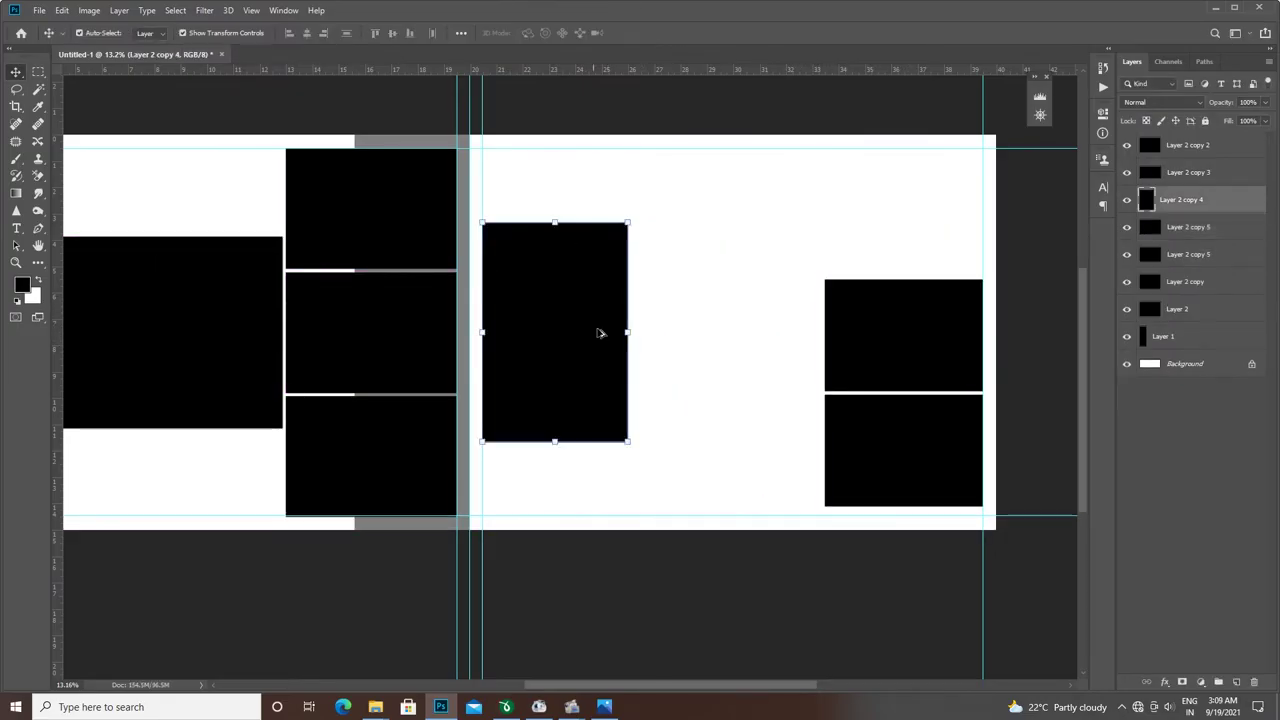
drag(600, 331, 749, 326)
drag(703, 222, 712, 117)
drag(776, 331, 824, 331)
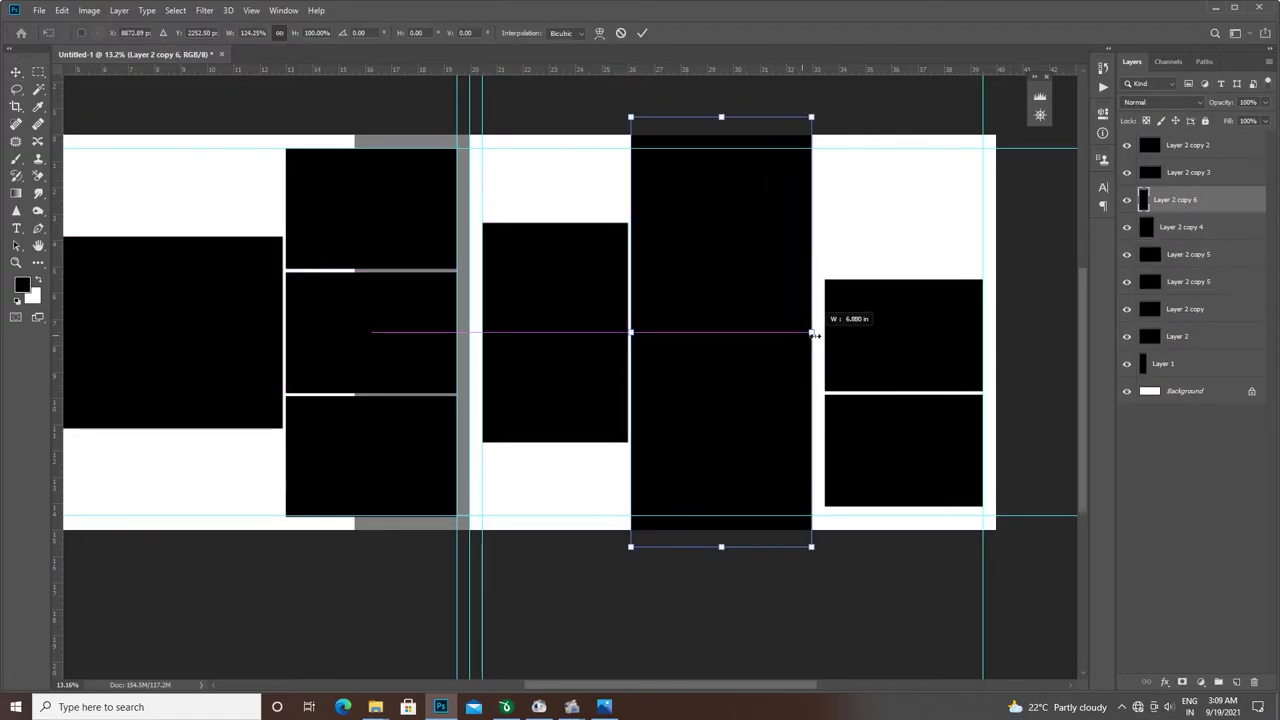
key(Return)
- Shrink the right box pair slightly and narrow the middle photo box
click(960, 372)
drag(824, 393, 832, 393)
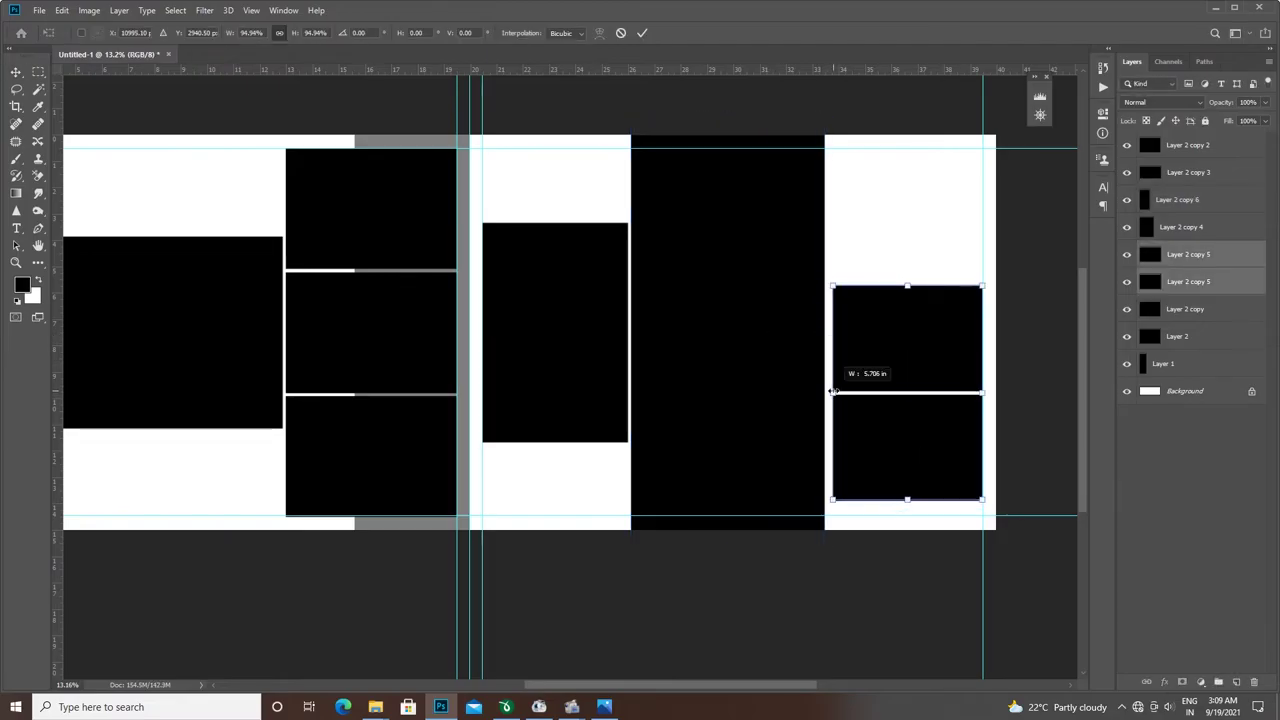
key(Return)
click(603, 330)
drag(628, 330, 620, 330)
key(Return)
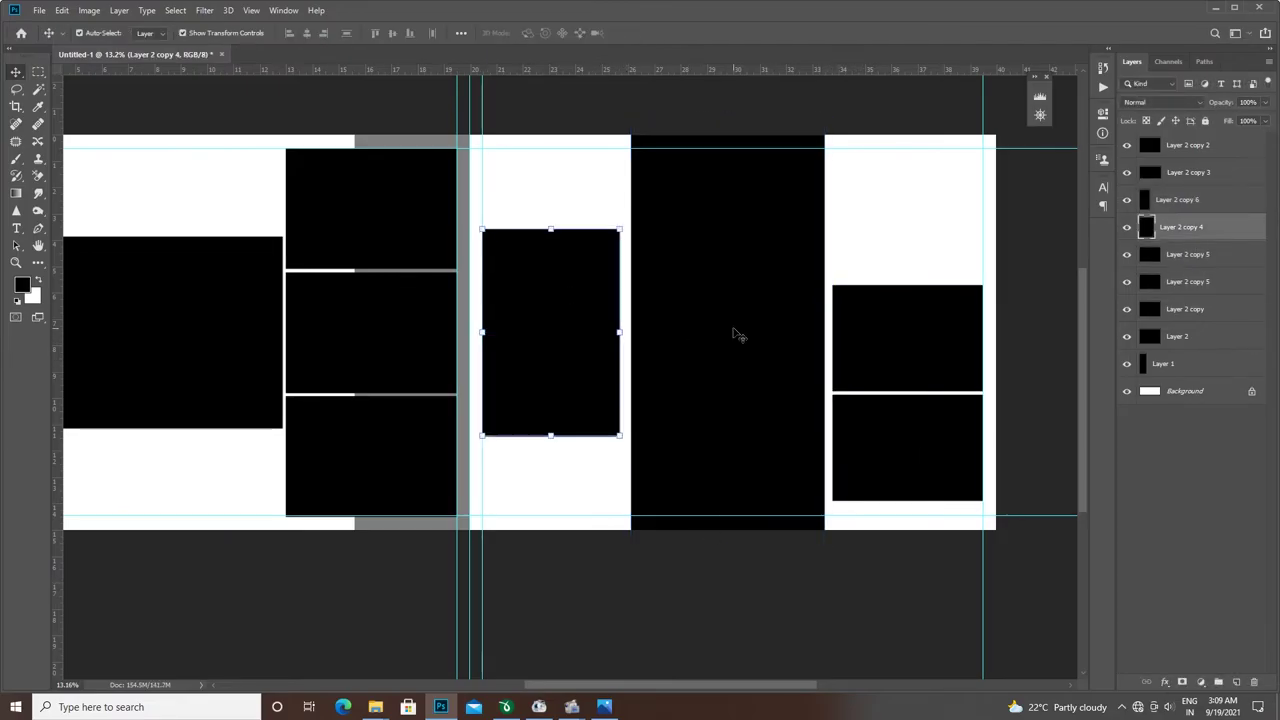
- Nudge the tall photo box left and widen it slightly
click(774, 367)
key(shift+Left)
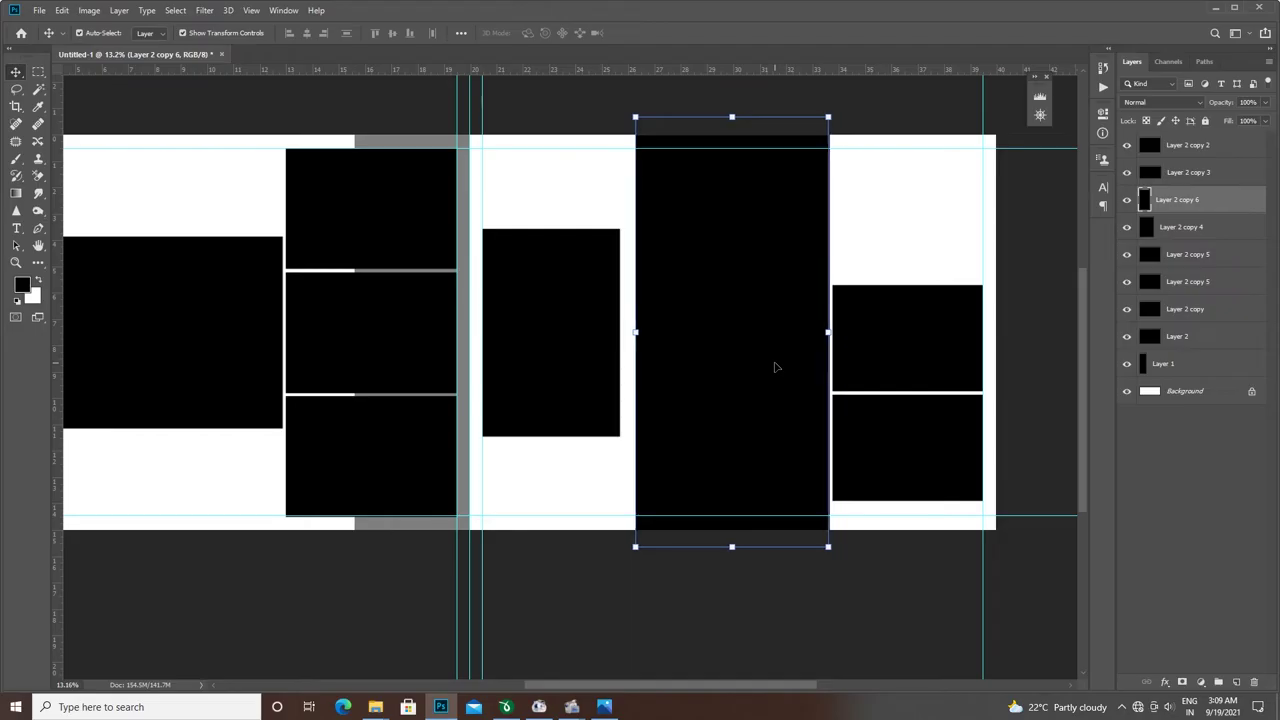
click(1177, 228)
drag(640, 337, 629, 335)
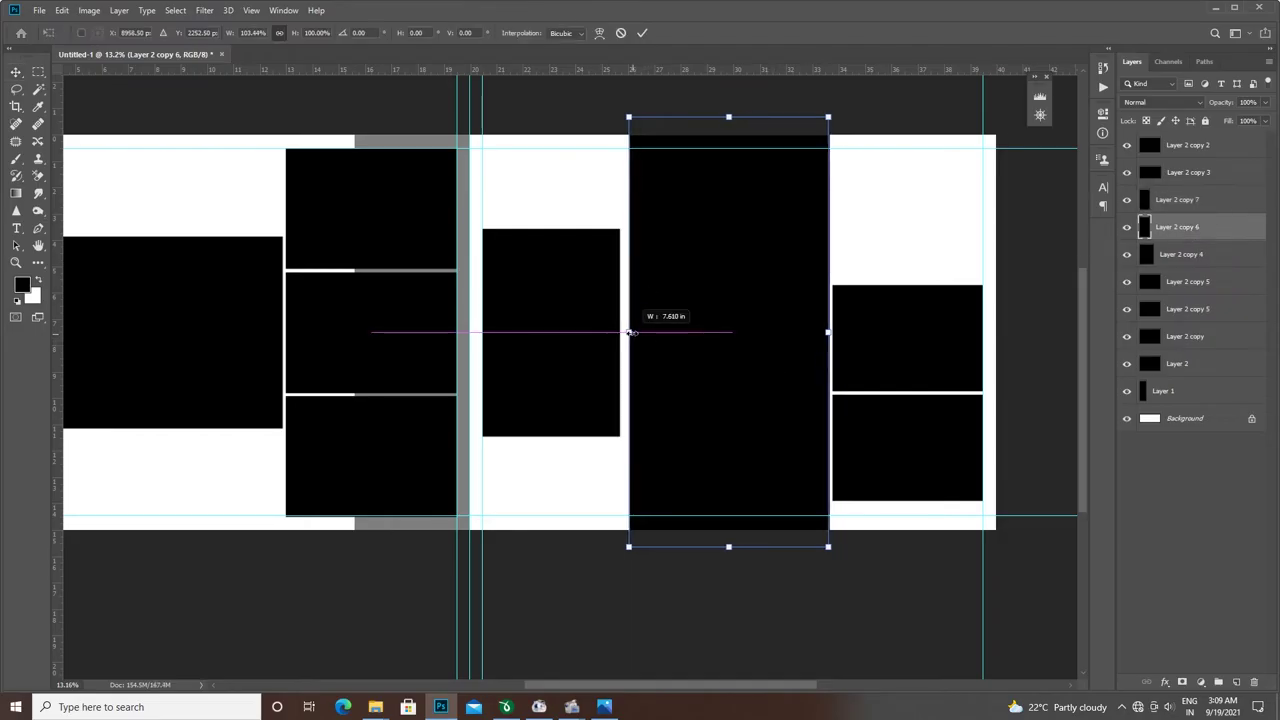
click(660, 618)
- Open 0 ornaments.psd from the slogan folder on the external drive
scroll(680, 320, up, 2)
scroll(651, 557, down, 3)
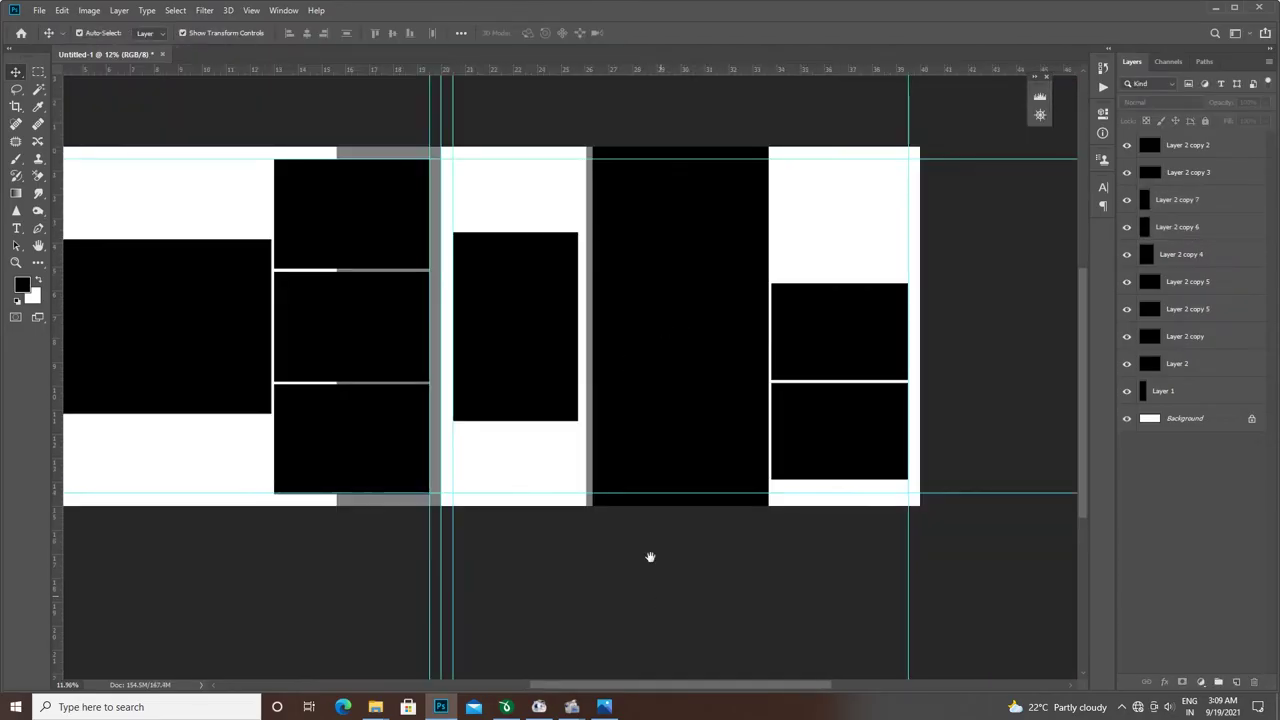
scroll(251, 591, up, 1)
scroll(339, 423, down, 1)
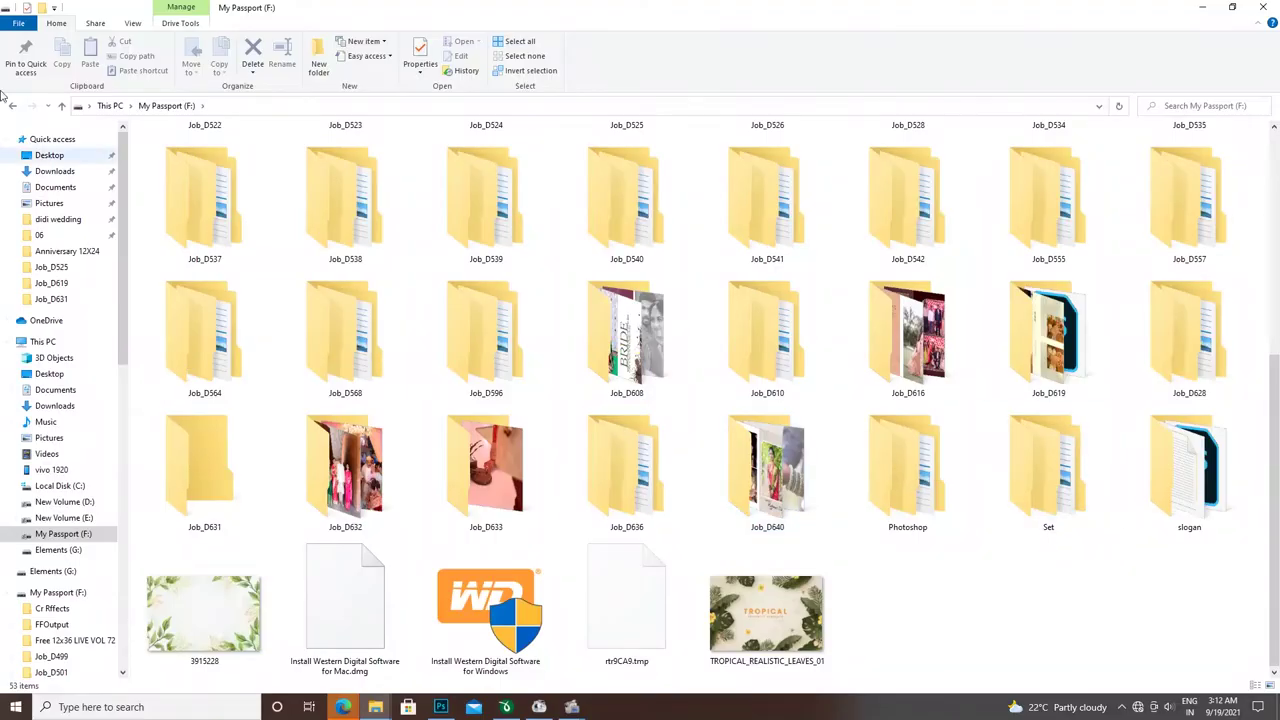
double_click(1185, 470)
double_click(178, 232)
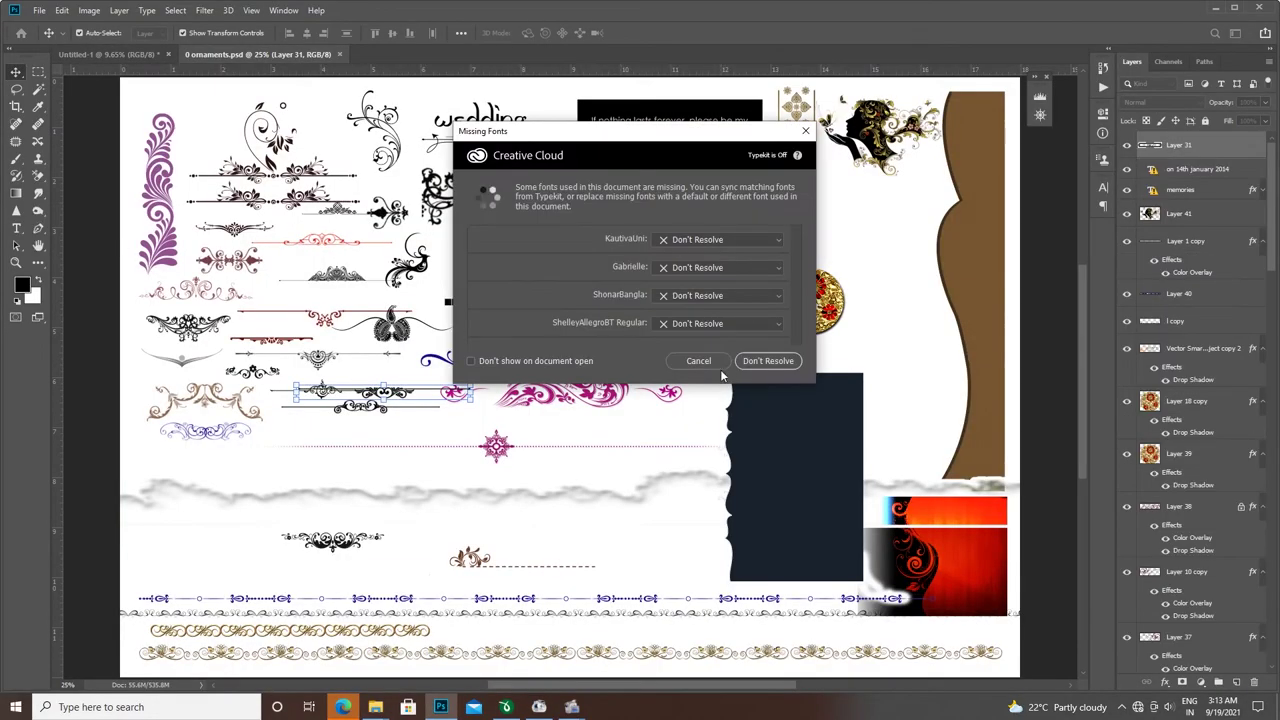
- Dismiss the missing-fonts warning and bring a brown flourish above the large left box
key(Return)
drag(592, 553, 379, 297)
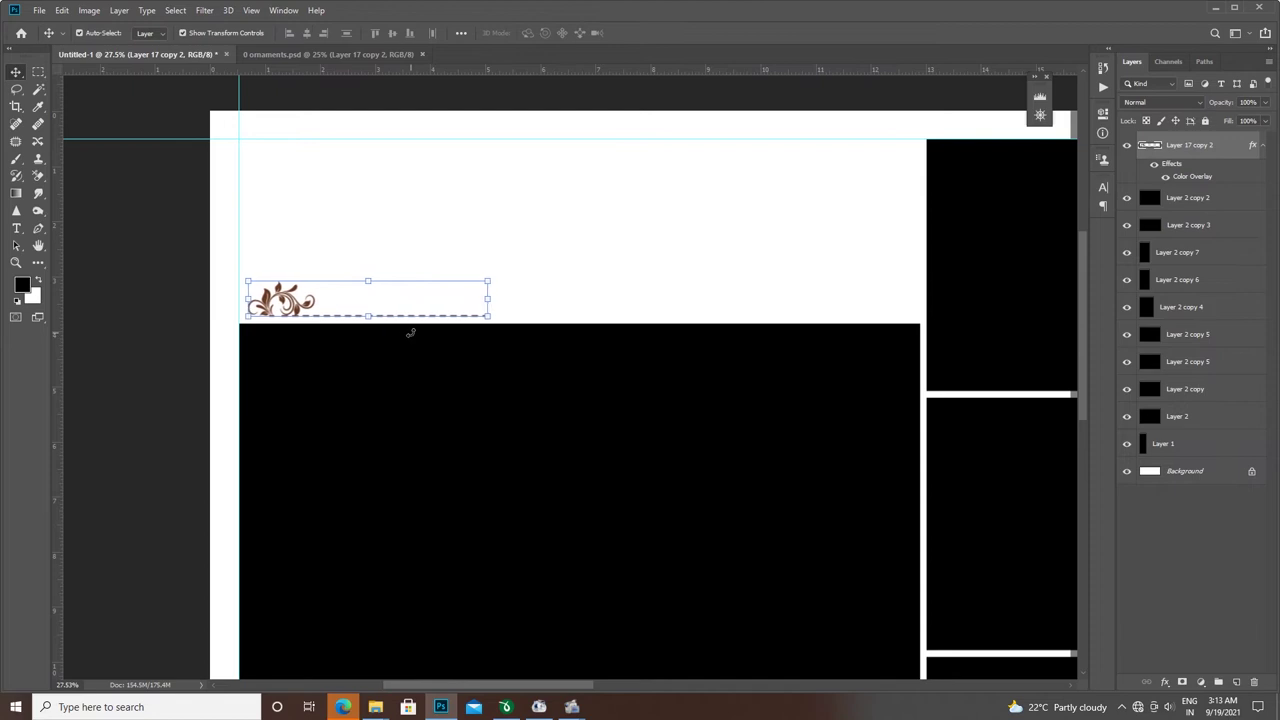
scroll(435, 233, down, 3)
scroll(435, 233, up, 2)
scroll(470, 237, down, 2)
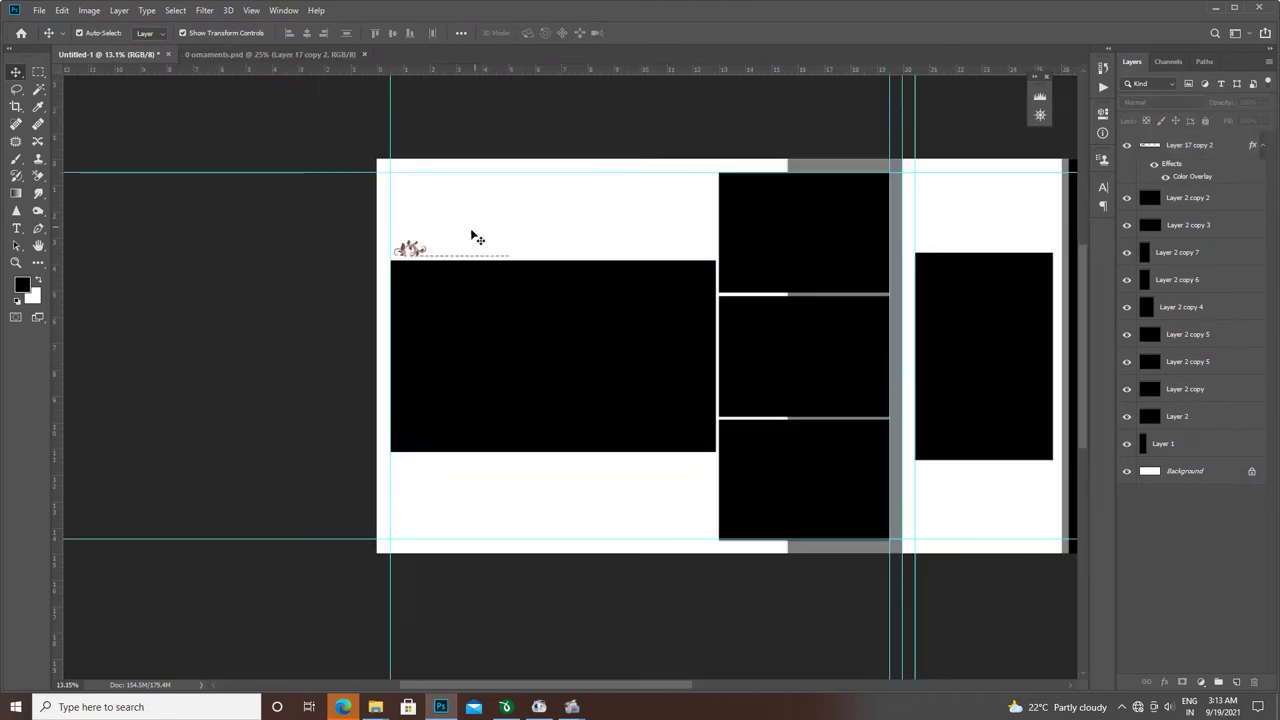
- Duplicate the flourish, flip it vertically, and place it below the box's lower right corner
key(ctrl+j)
key(ctrl+t)
right_click(462, 246)
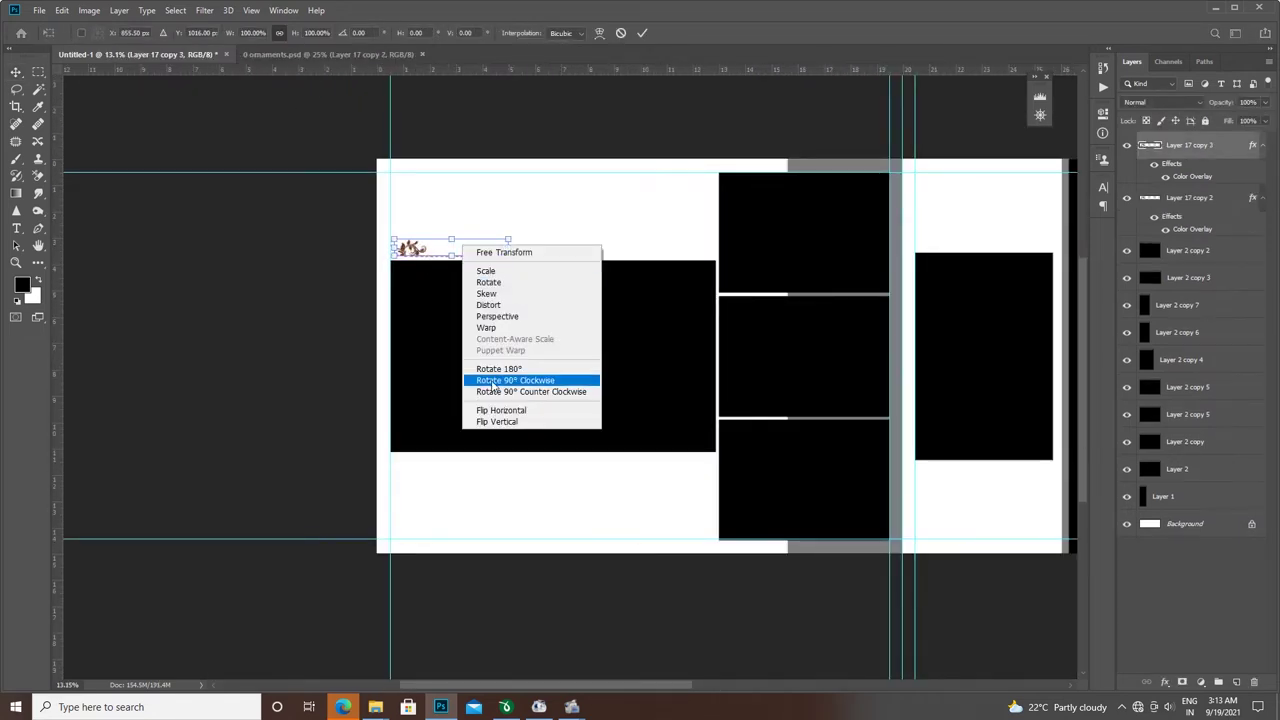
click(490, 421)
mouse_move(490, 256)
mouse_down()
mouse_move(661, 471)
mouse_move(686, 465)
mouse_up()
key(Return)
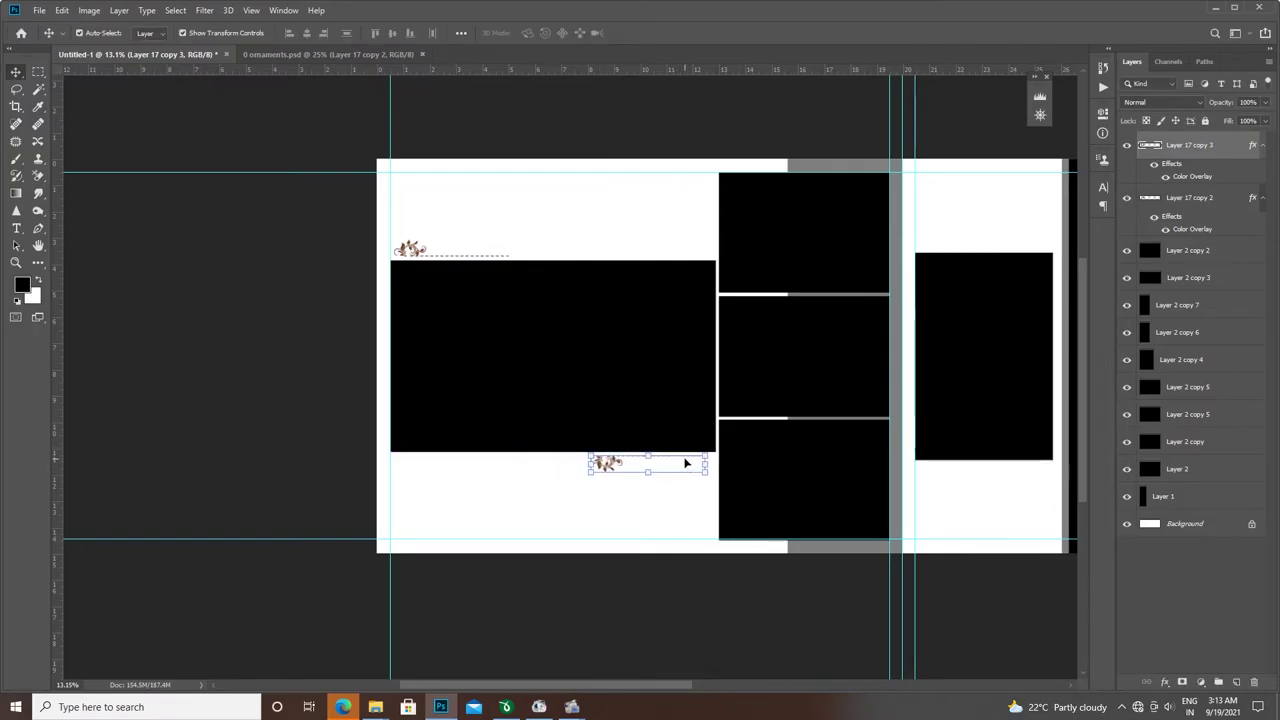
- Inspect the placed flourishes by selecting and deselecting the top ornament
scroll(670, 480, down, 1)
scroll(651, 509, up, 3)
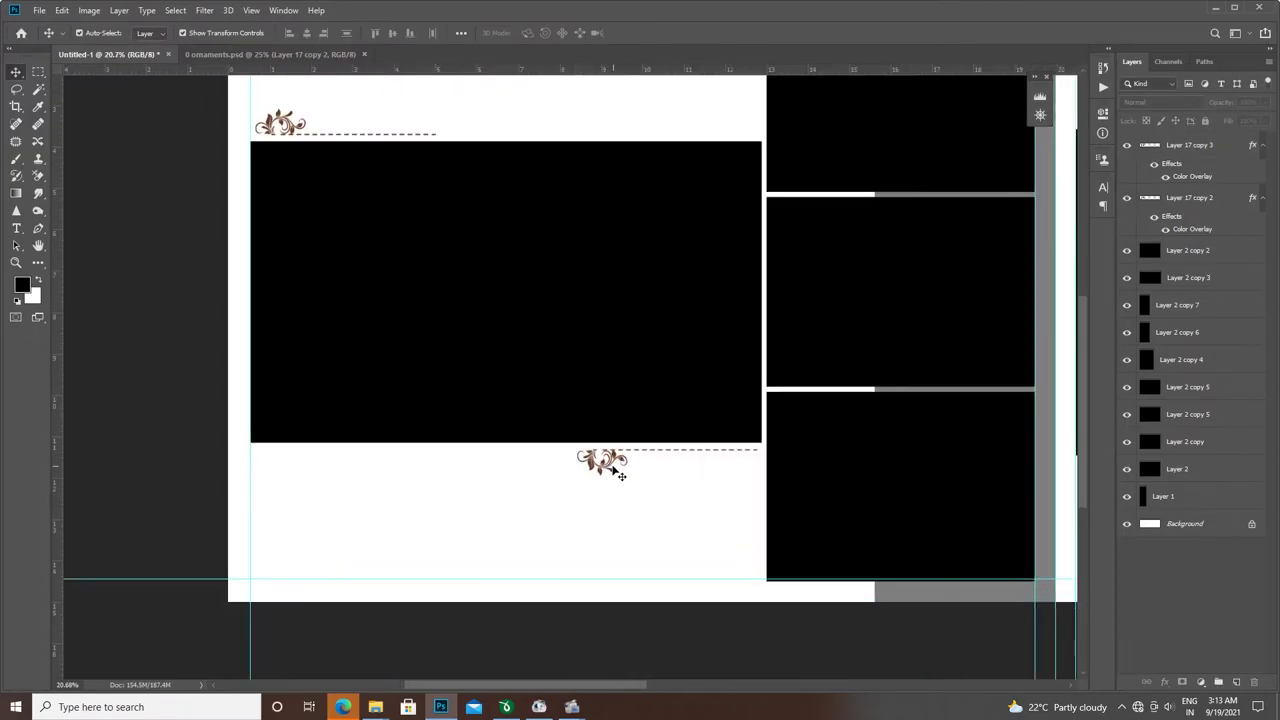
click(628, 530)
scroll(628, 530, down, 3)
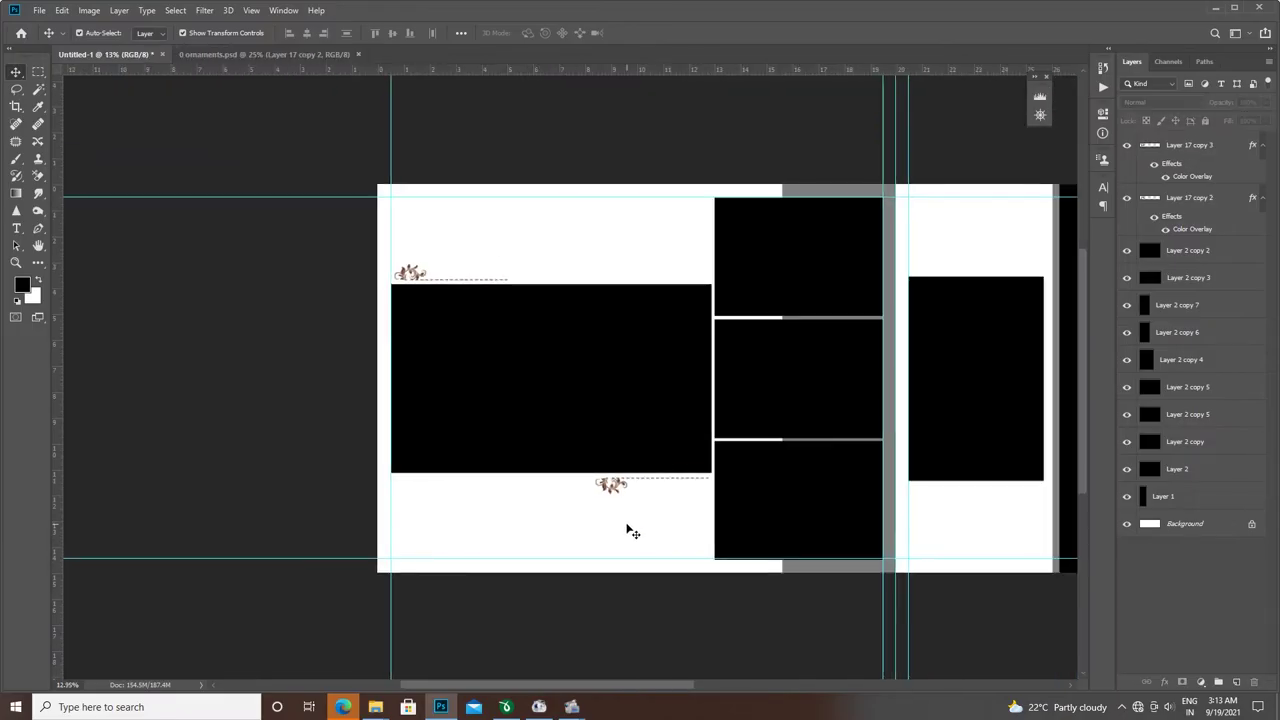
scroll(617, 540, down, 1)
click(438, 316)
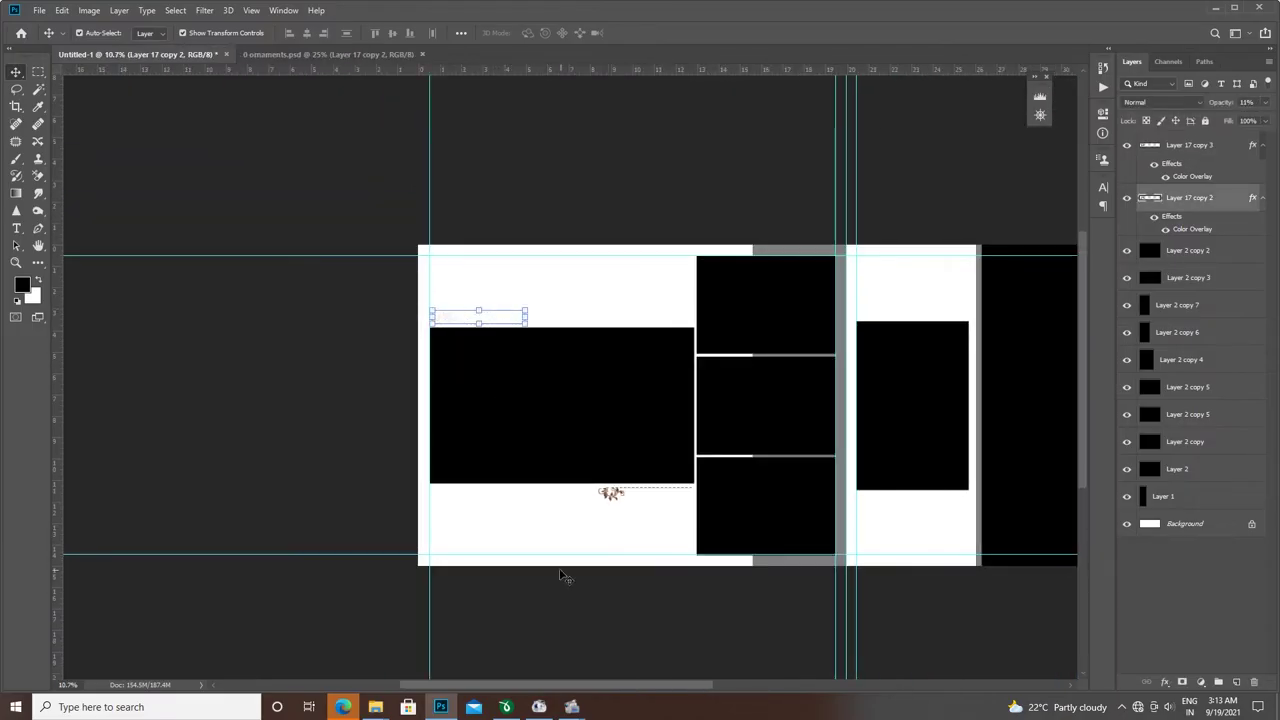
click(605, 218)
scroll(651, 523, up, 2)
scroll(597, 477, up, 3)
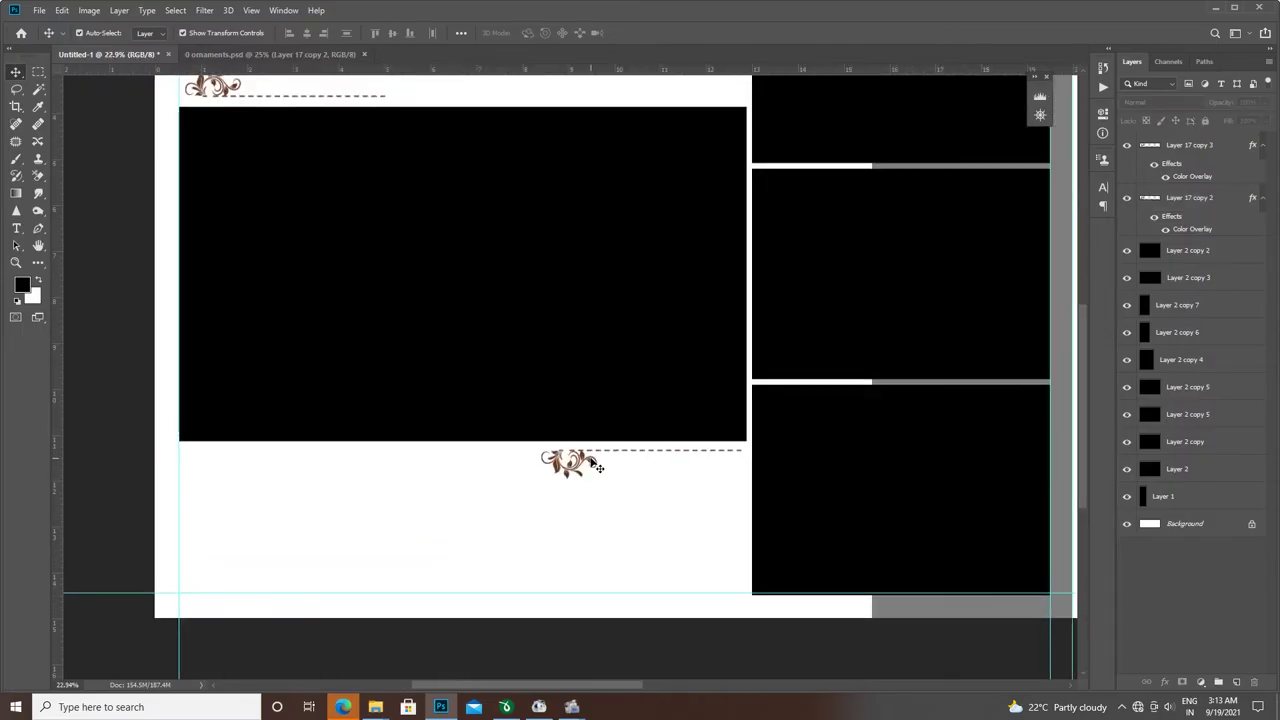
scroll(634, 551, down, 3)
scroll(589, 289, up, 3)
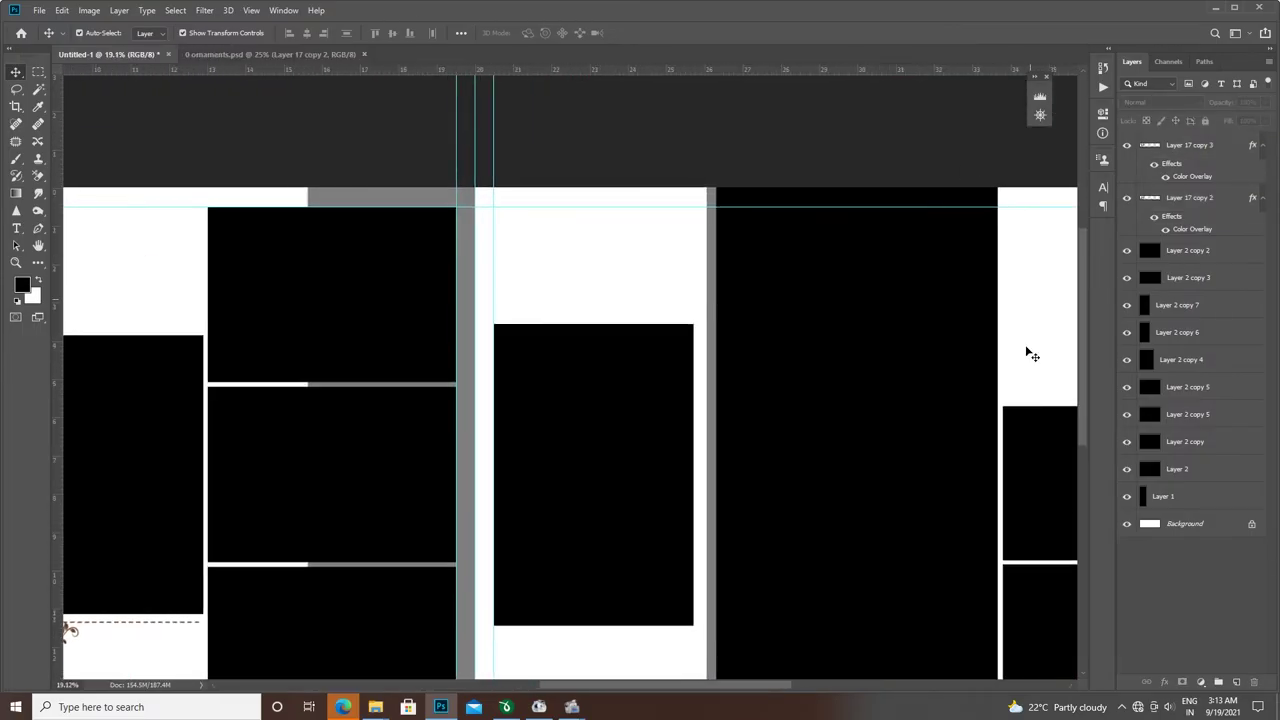
- Add a new layer and draw a dot with the Pencil tool
click(1234, 682)
scroll(571, 314, up, 2)
scroll(571, 314, up, 1)
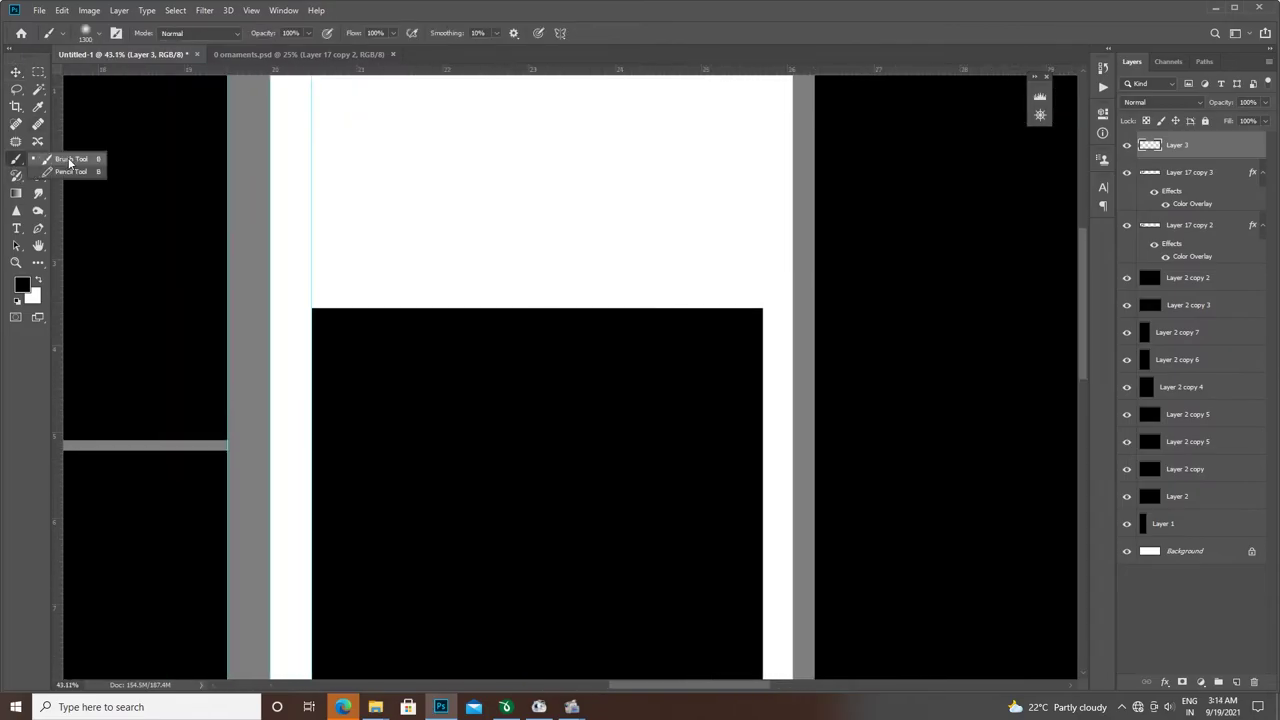
drag(16, 158, 60, 162)
scroll(484, 254, up, 1)
scroll(537, 260, up, 1)
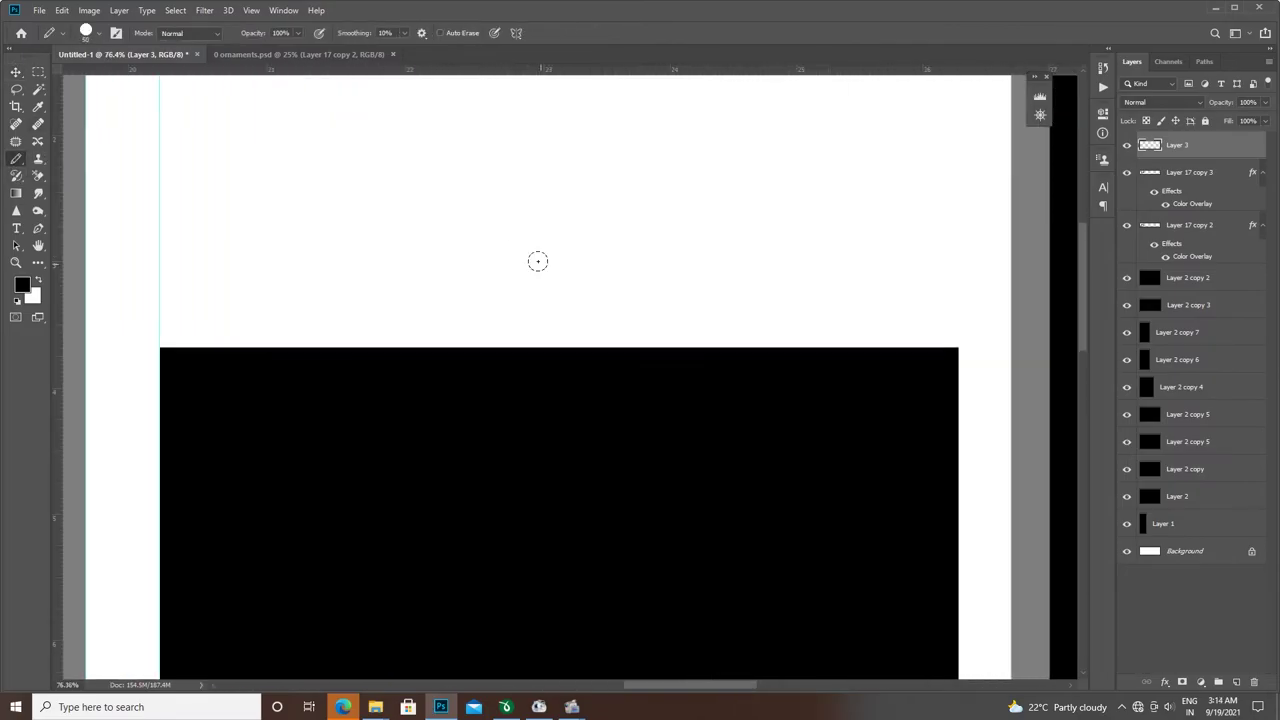
scroll(546, 266, down, 4)
scroll(549, 270, up, 2)
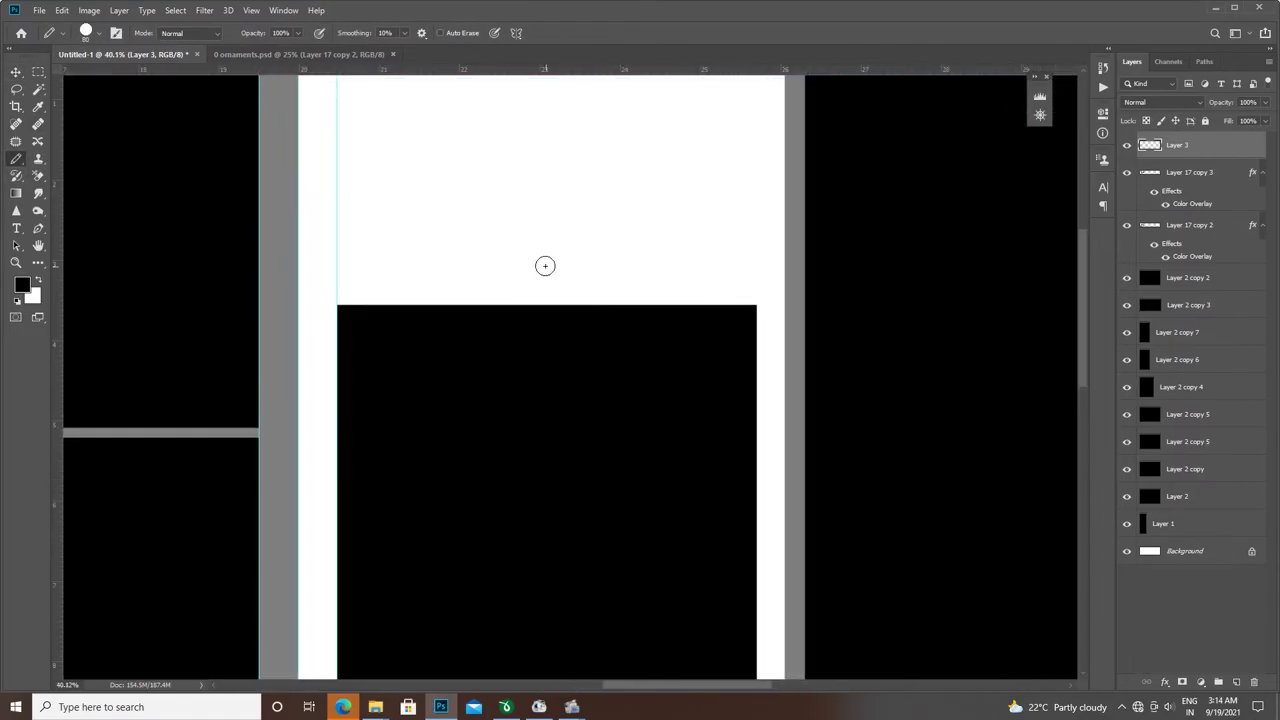
- Copy the dot into a three-dot row and fade the outer dots to 50% opacity
click(13, 72)
scroll(547, 266, up, 1)
scroll(686, 337, up, 2)
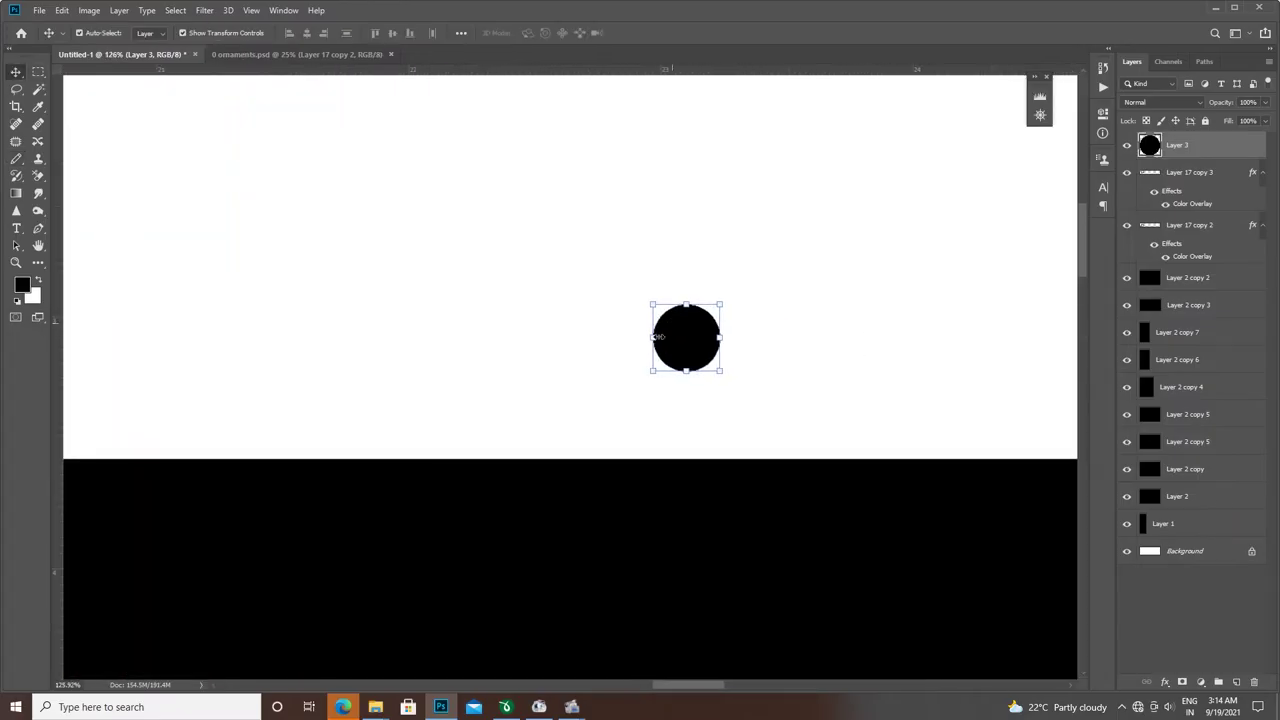
mouse_move(690, 320)
alt+mouse_down()
mouse_move(770, 320)
mouse_move(592, 315)
mouse_move(609, 315)
alt+mouse_up()
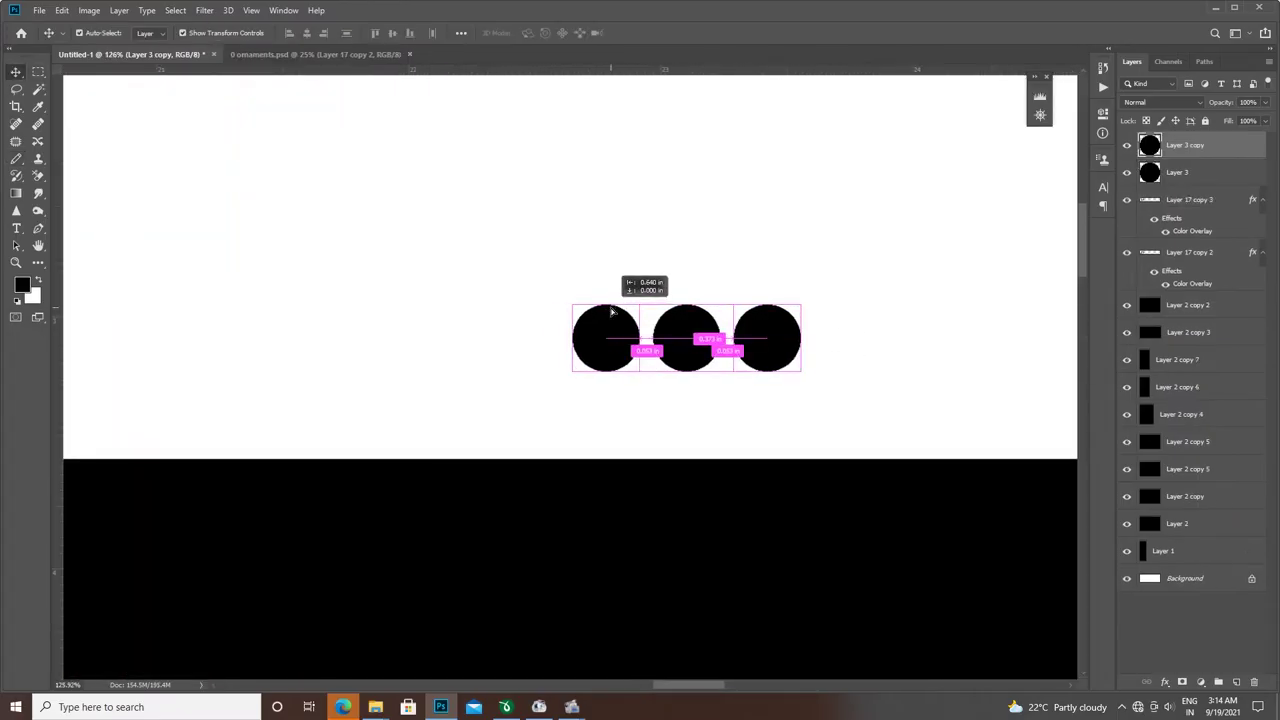
shift+click(788, 335)
key(5)
- Copy the three-dot row below the middle photo box
scroll(686, 337, down, 2)
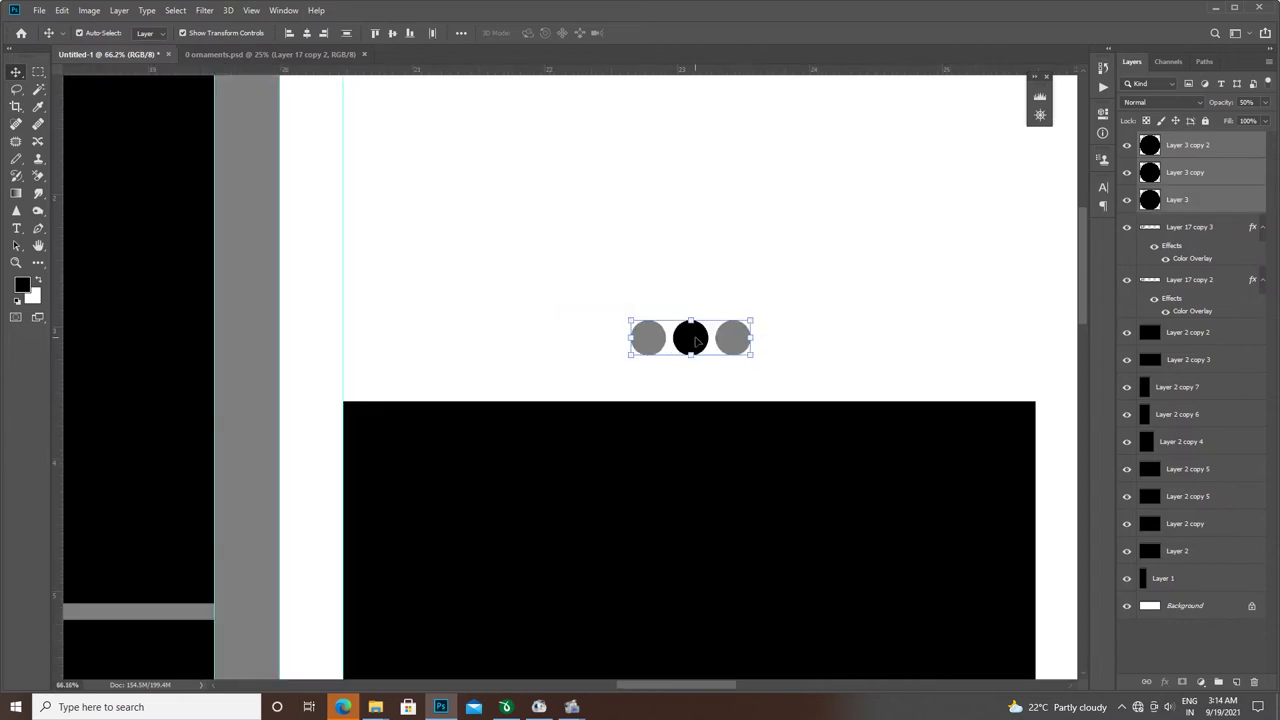
scroll(666, 170, down, 3)
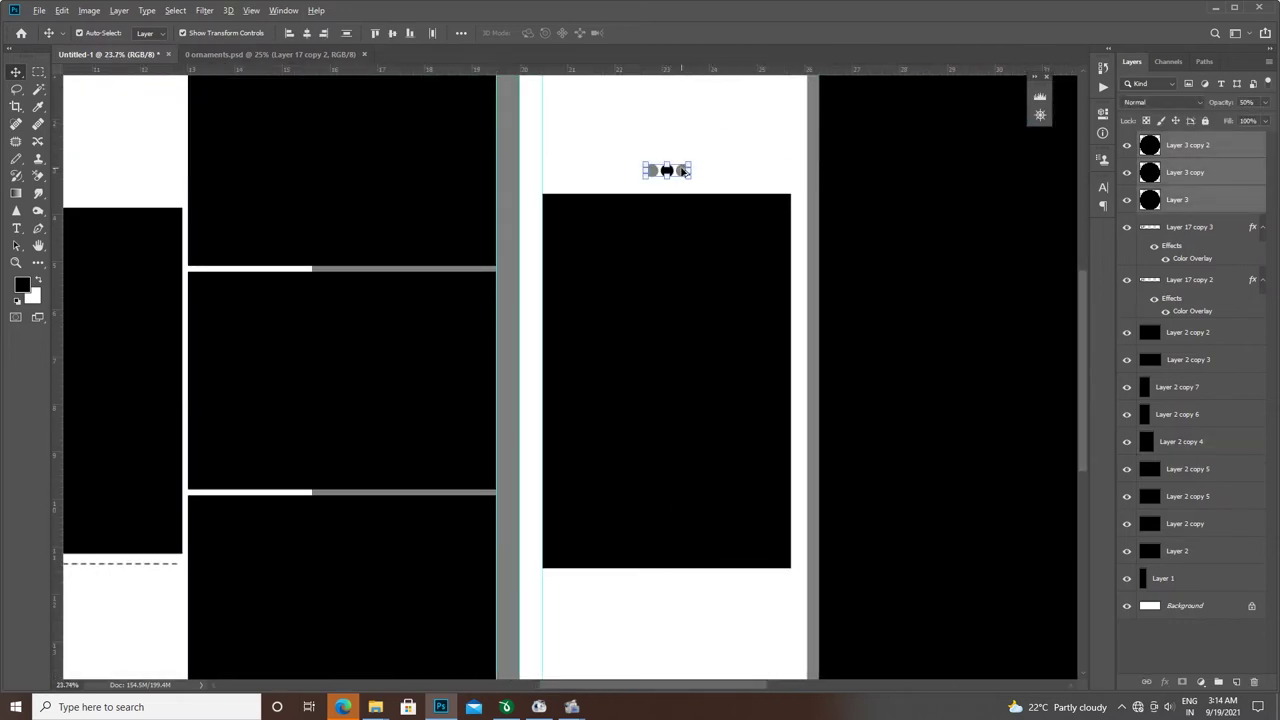
alt+drag(673, 171, 698, 604)
scroll(737, 423, down, 3)
scroll(923, 531, down, 2)
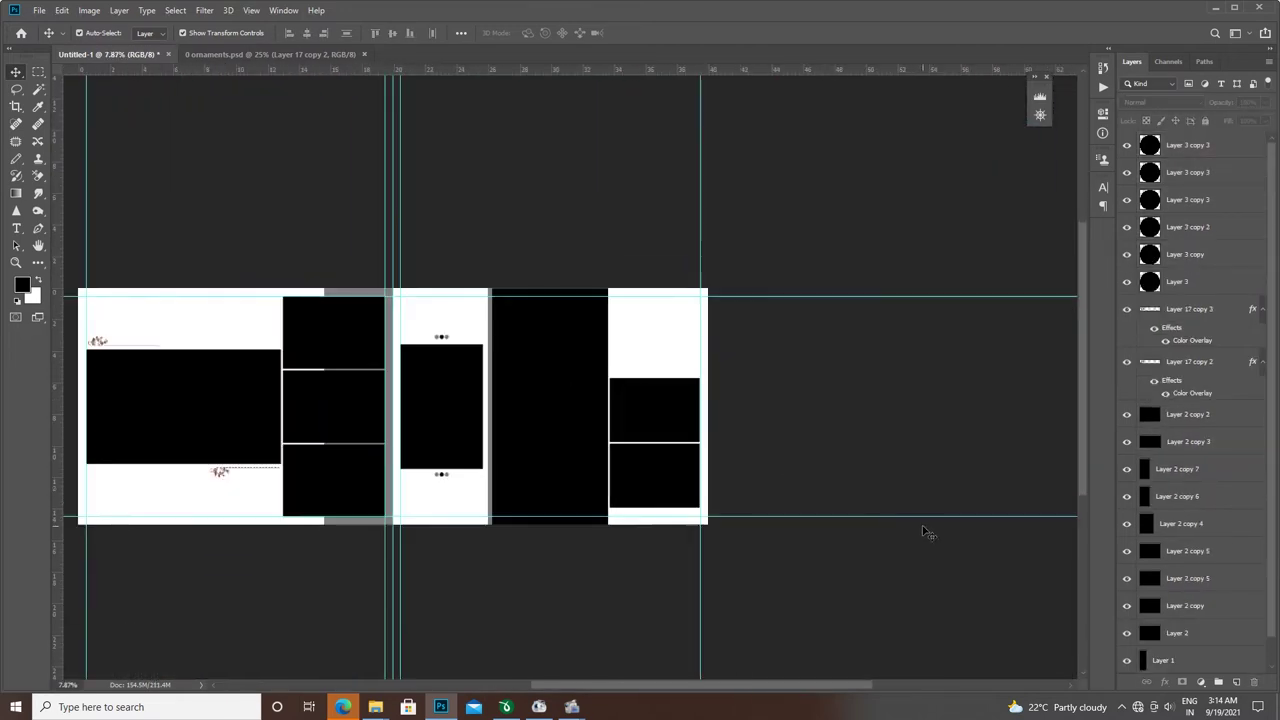
scroll(728, 510, up, 2)
- Open the 001 wedding-text file from the slogan > Letter 3 folder
click(375, 707)
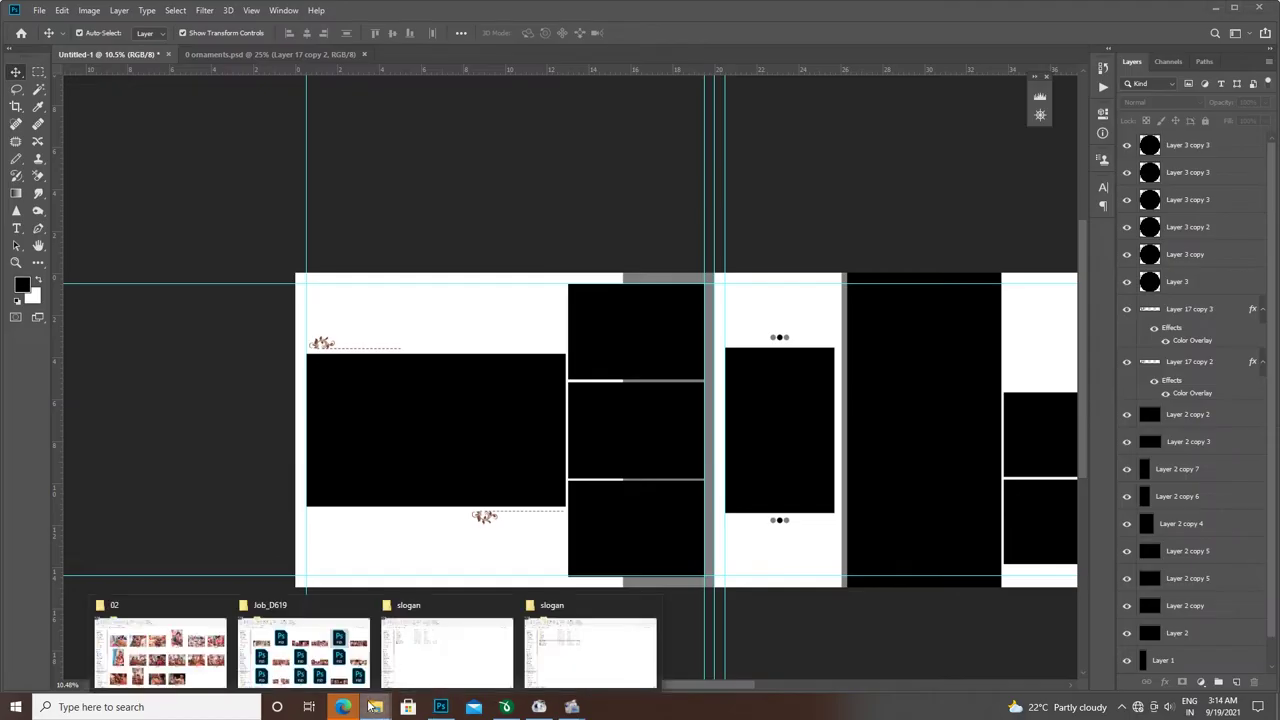
click(500, 625)
double_click(171, 216)
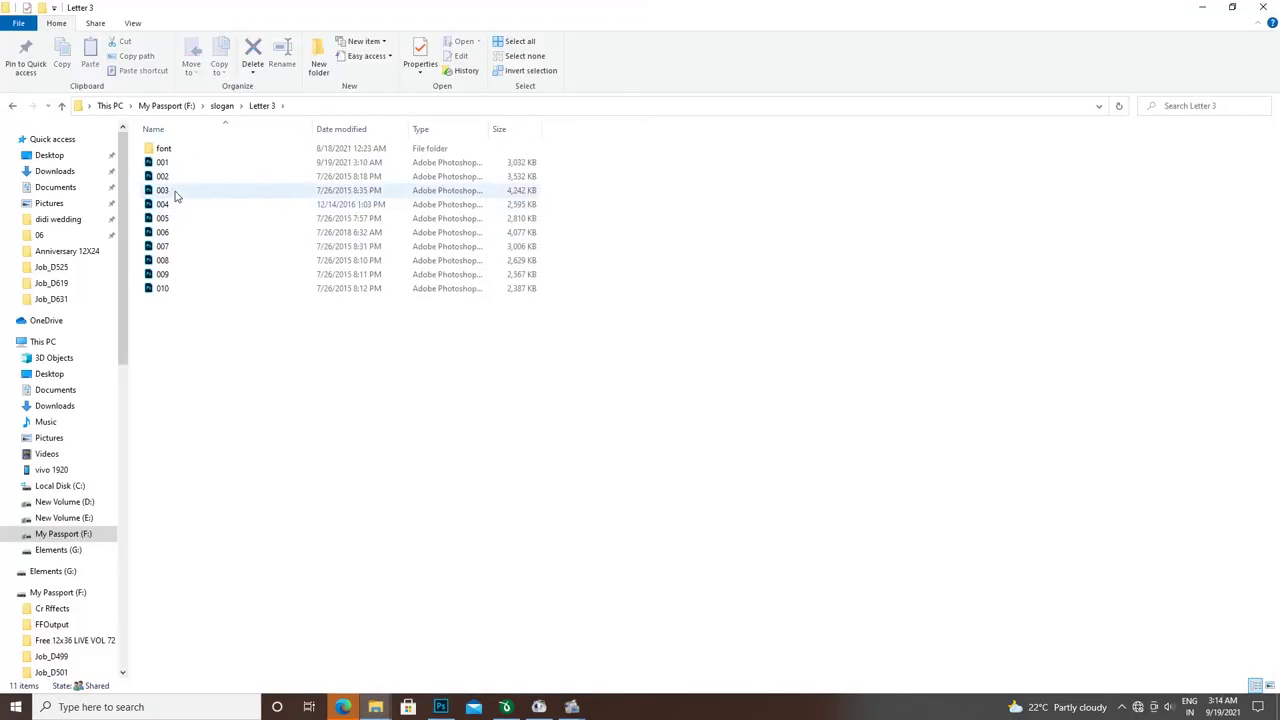
key(Down)
key(Return)
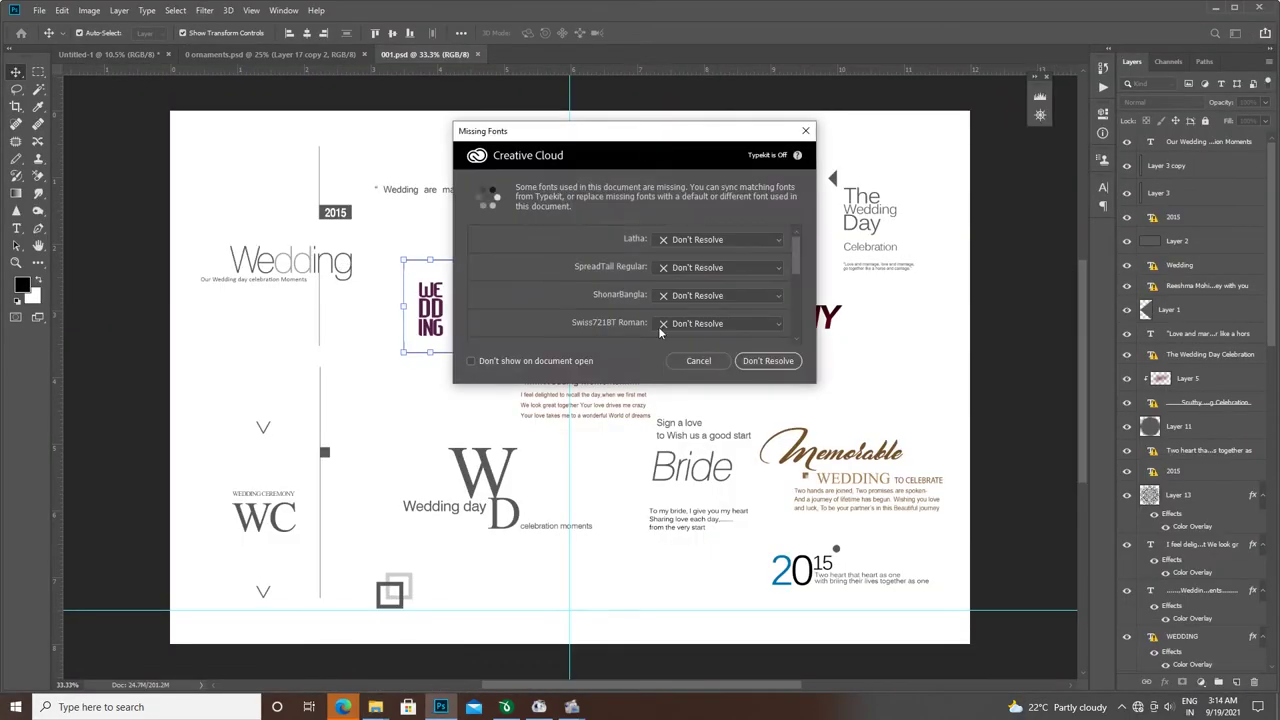
- Dismiss the missing-font warning, then enlarge the WEDDING header block and move it up-left
key(Return)
click(230, 54)
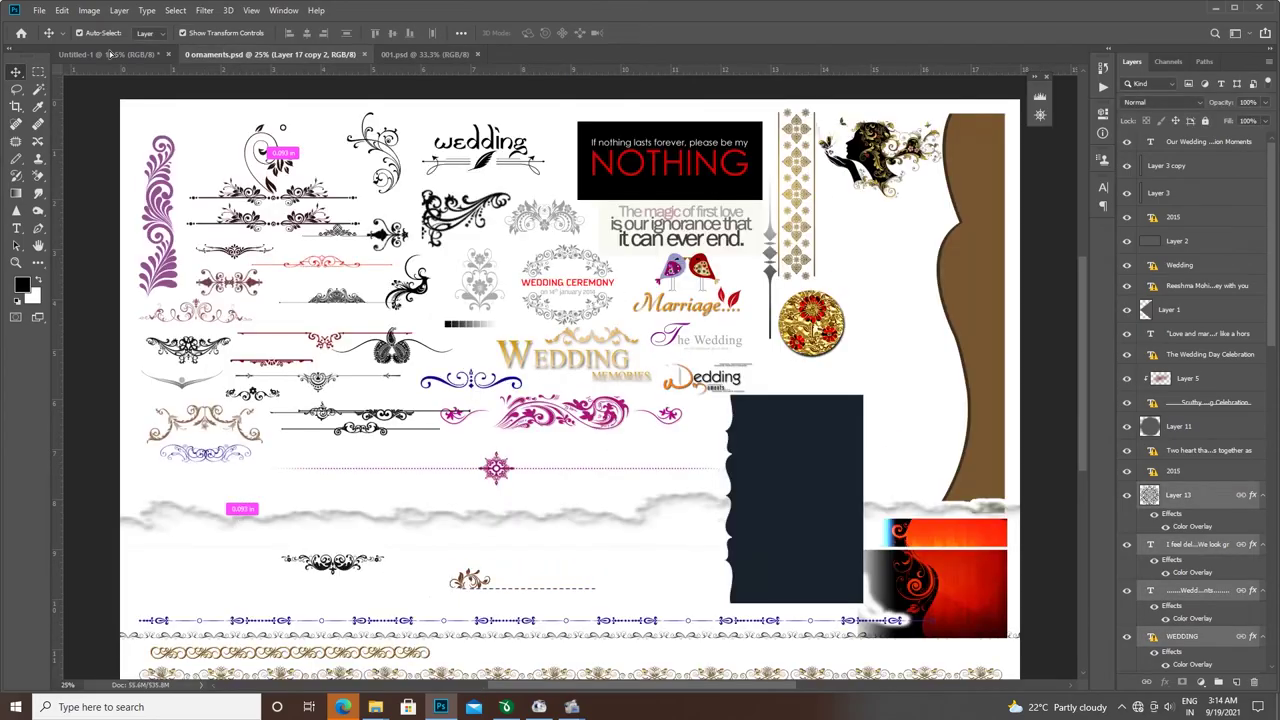
click(110, 54)
scroll(443, 323, up, 3)
click(440, 300)
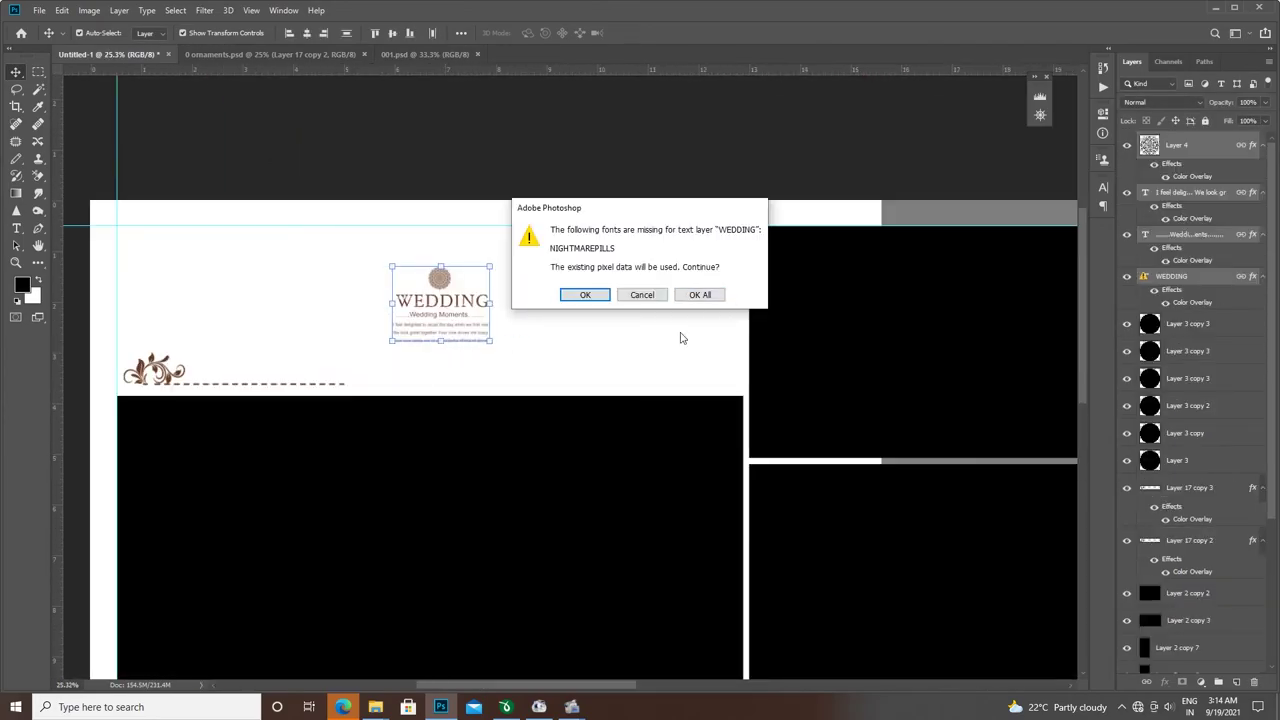
click(699, 294)
drag(491, 341, 514, 383)
mouse_move(448, 282)
mouse_down()
mouse_move(424, 264)
mouse_move(415, 231)
mouse_up()
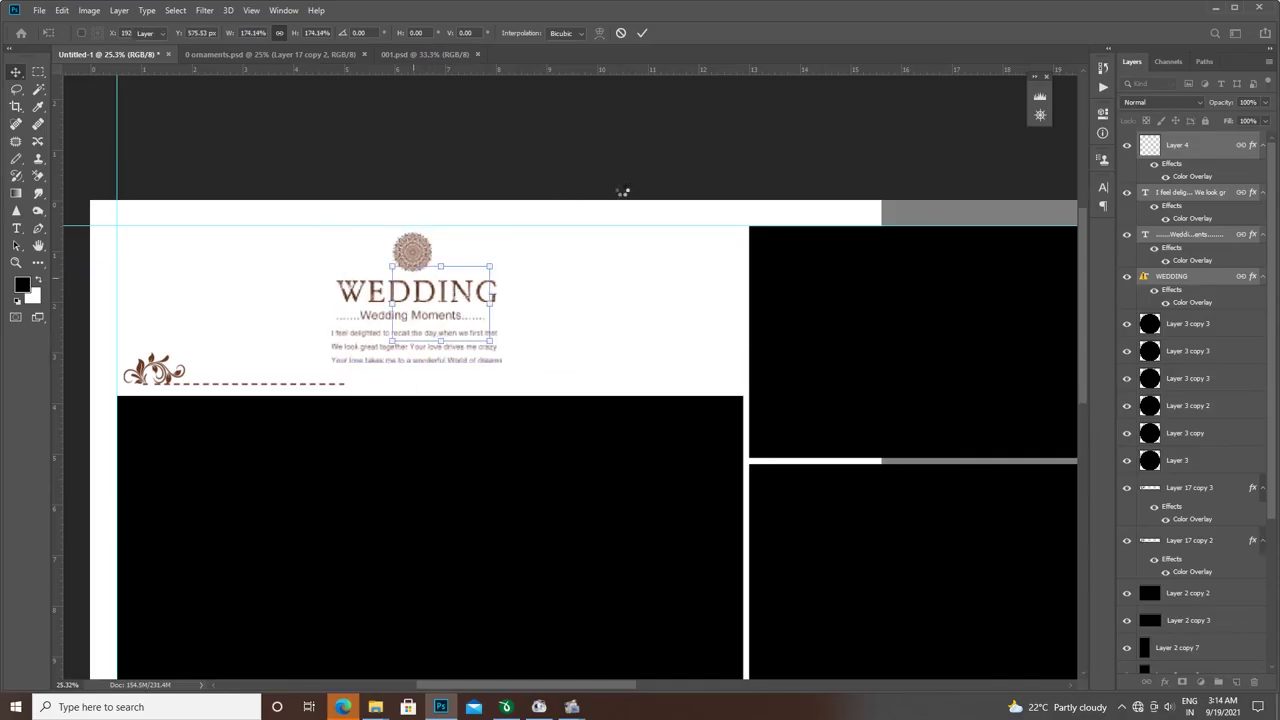
- Shift the header and large photo box together, then scale the WEDDING block up slightly
scroll(619, 190, down, 3)
drag(366, 251, 600, 571)
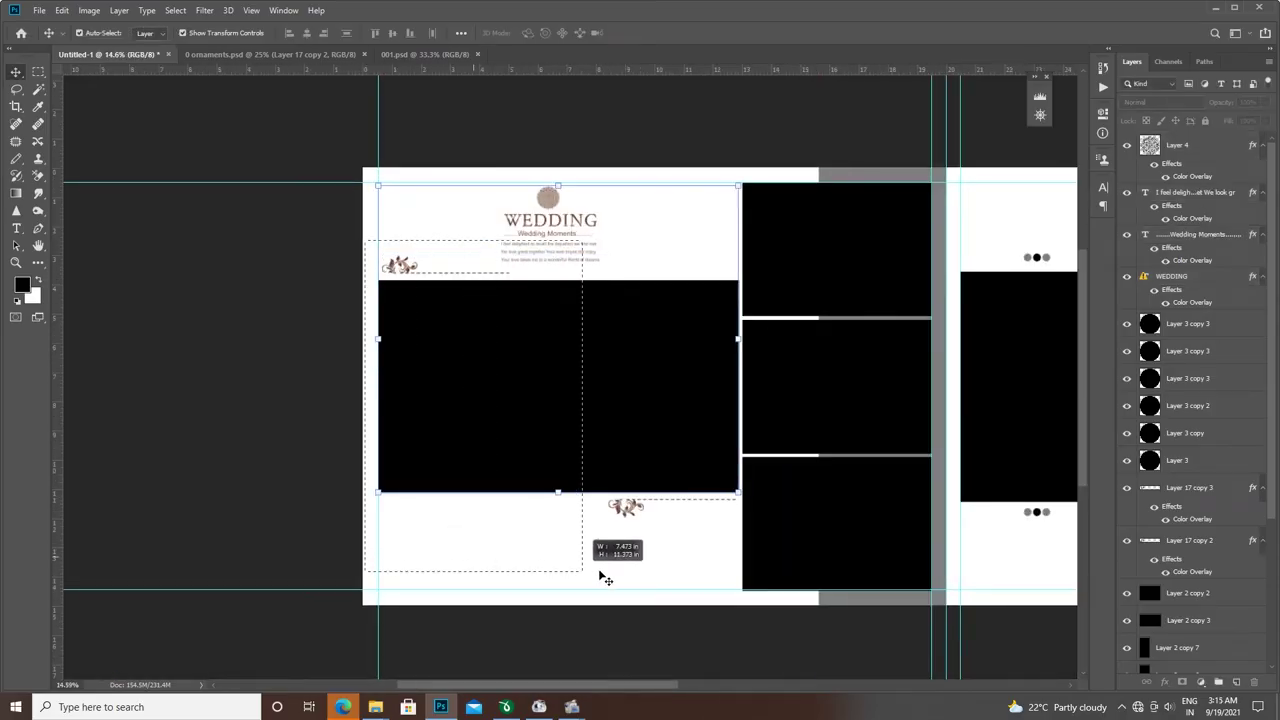
drag(608, 236, 565, 364)
click(553, 228)
key(ctrl+t)
key(Return)
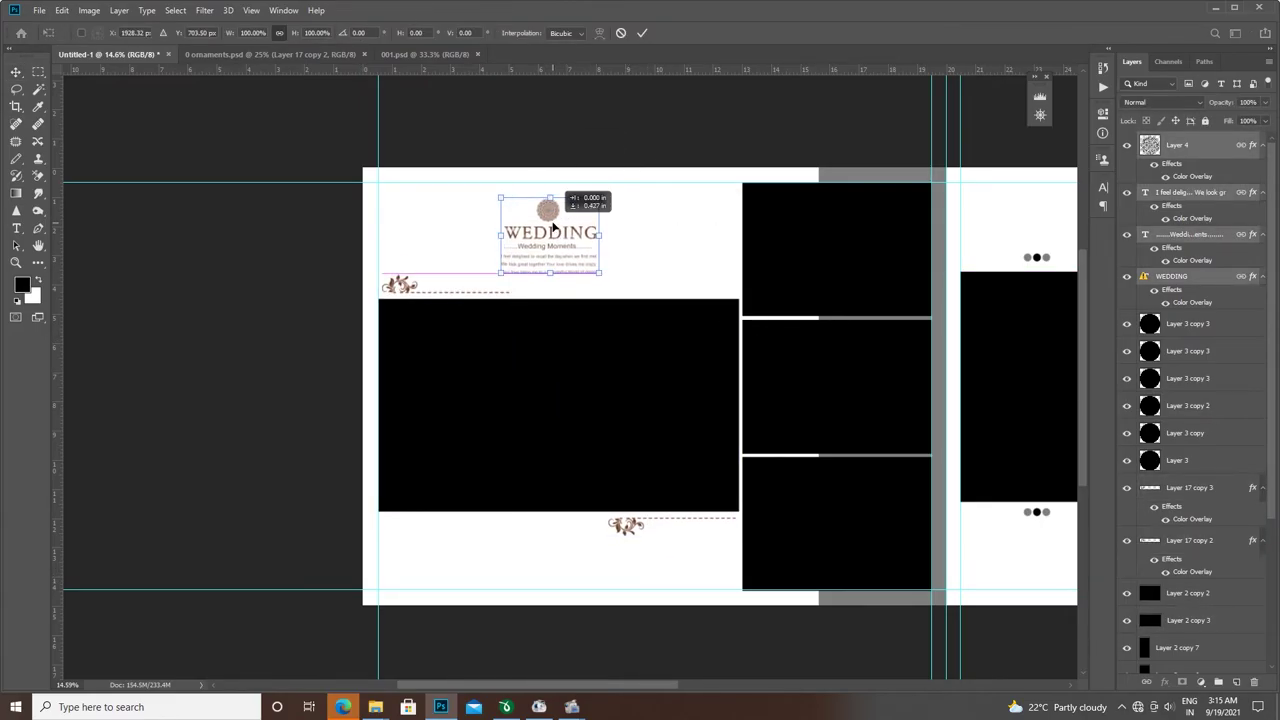
drag(547, 196, 546, 191)
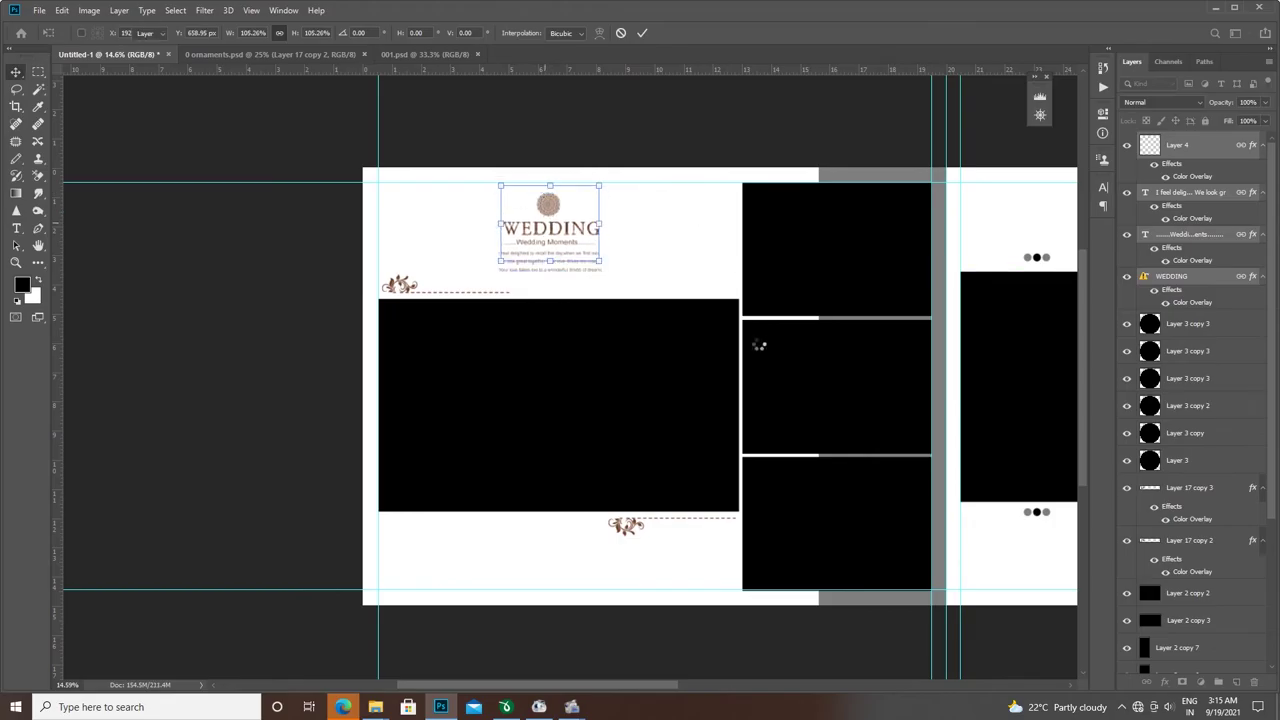
scroll(663, 190, down, 2)
scroll(393, 216, right, 5)
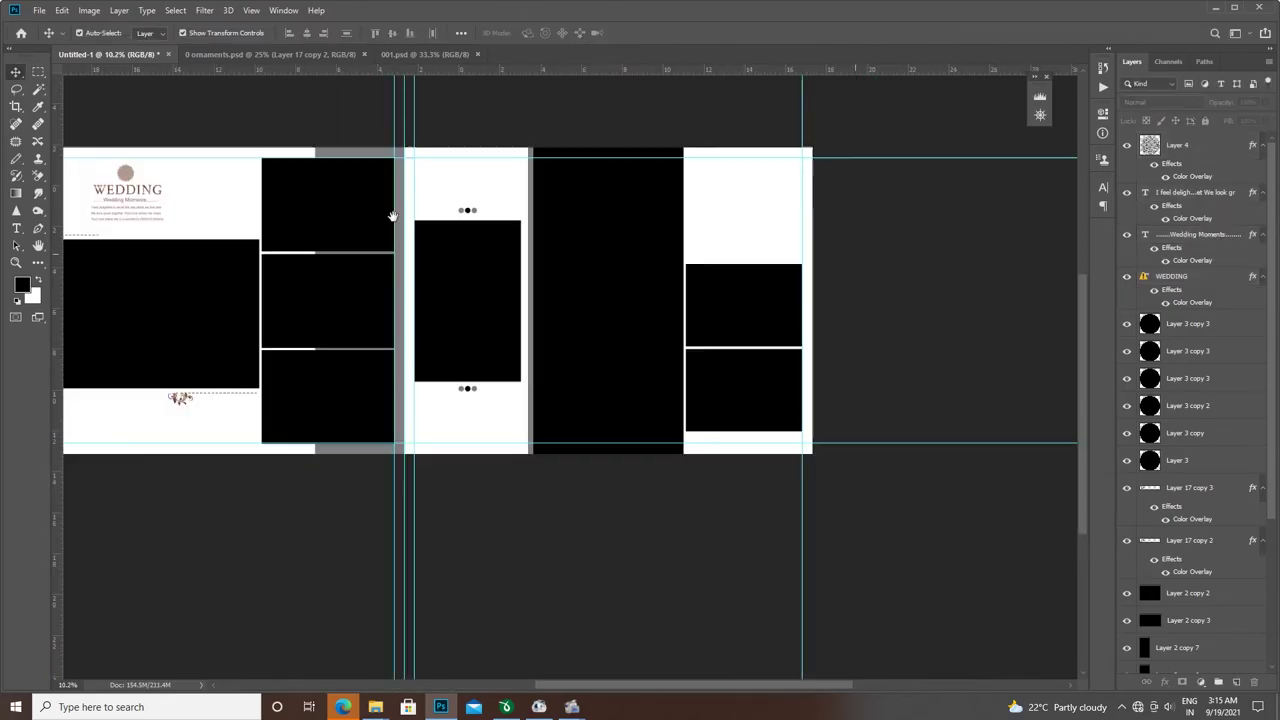
- Bring the Memorable text block from 001 onto the right page and enlarge it
click(266, 62)
click(424, 54)
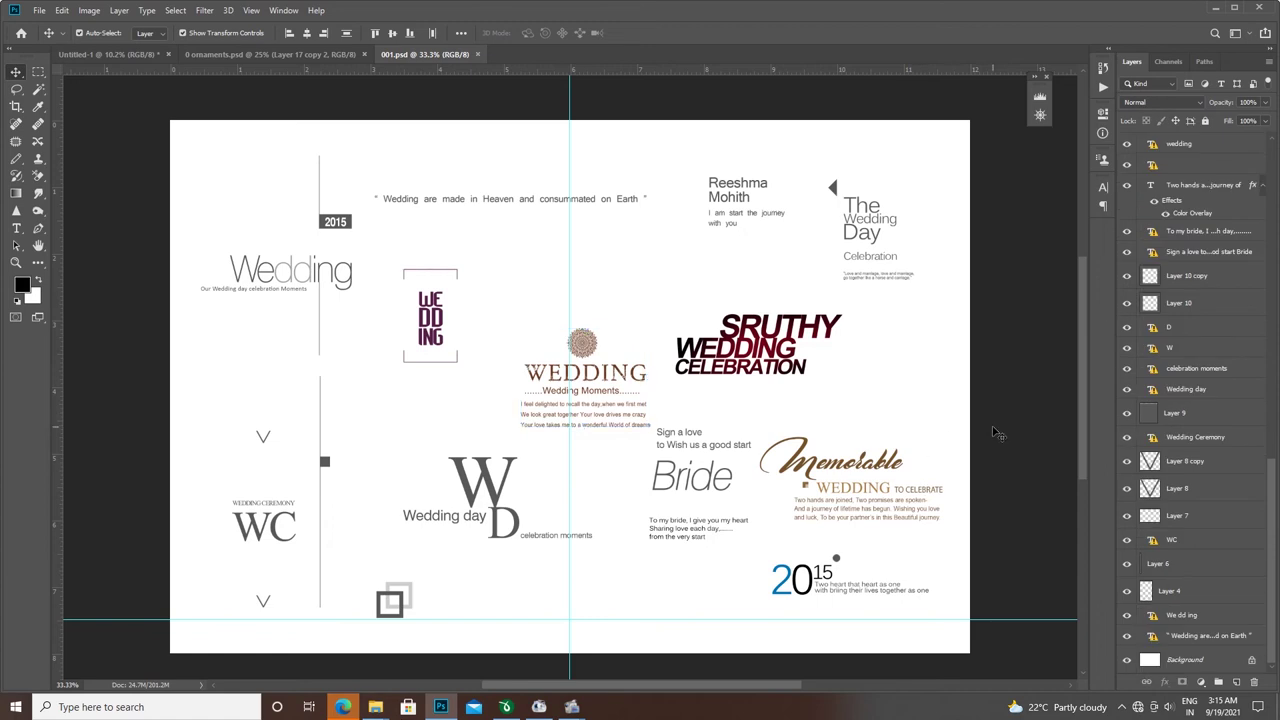
drag(968, 407, 808, 540)
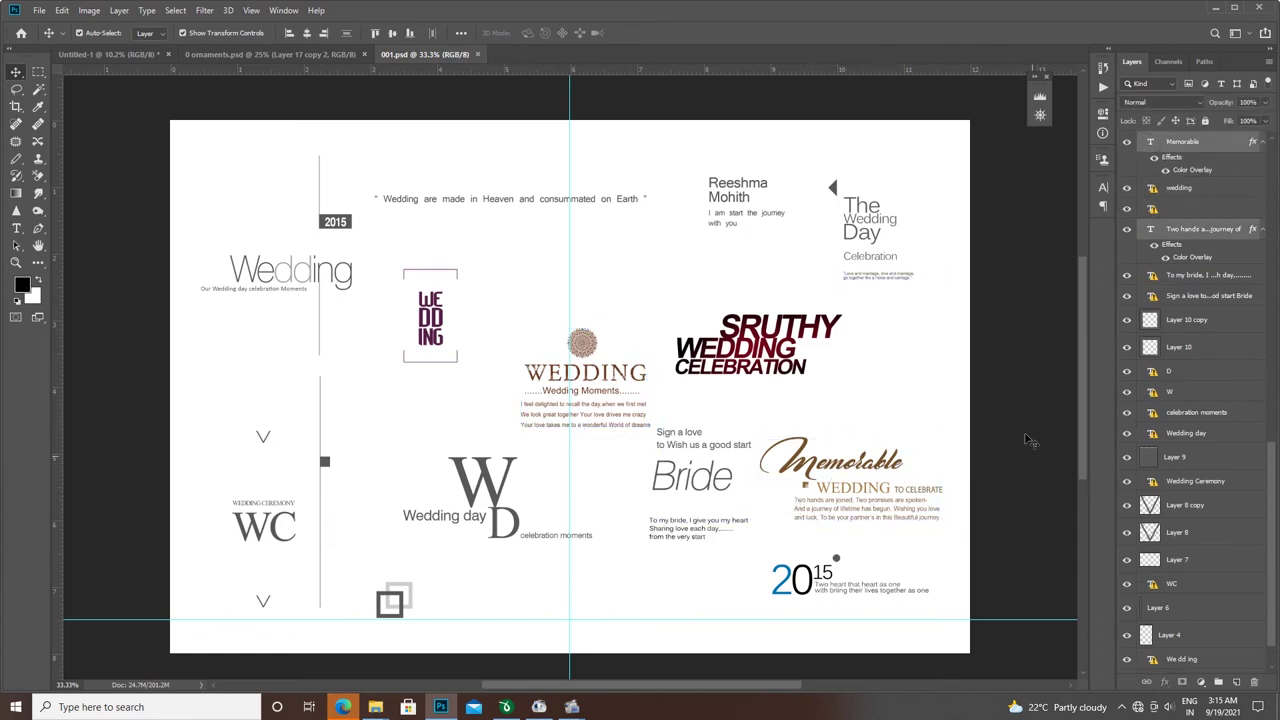
drag(968, 425, 855, 530)
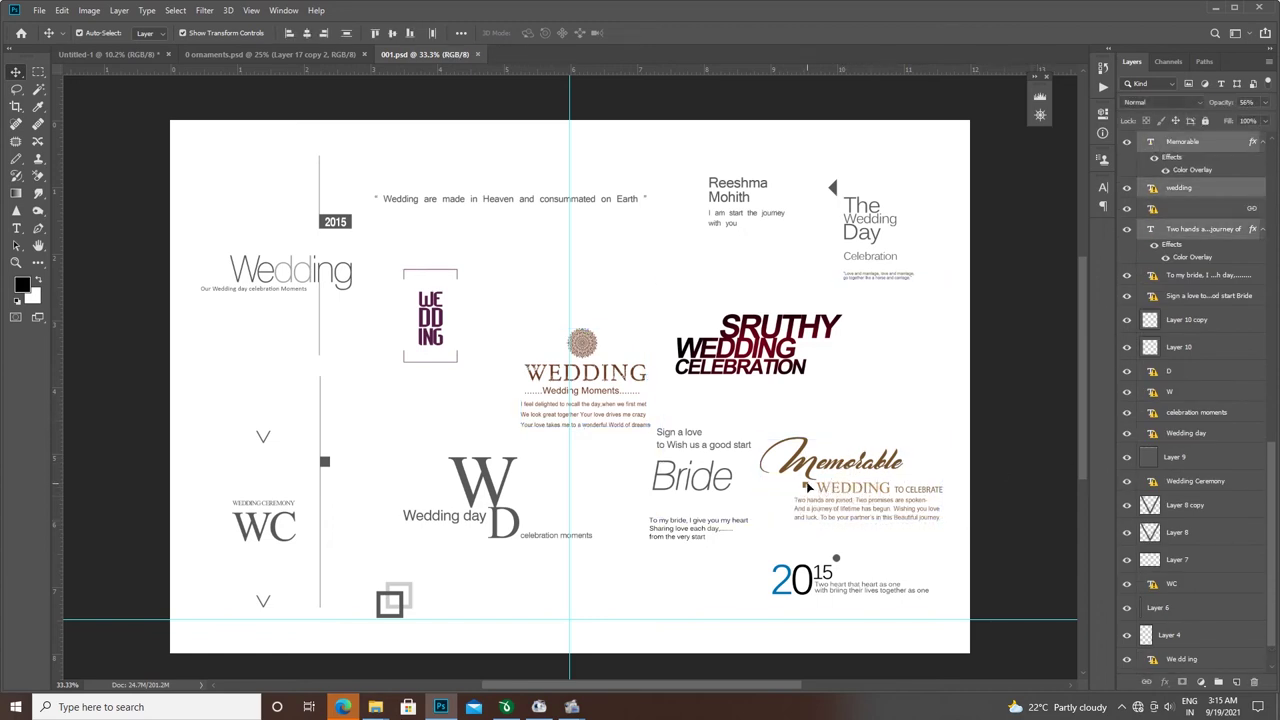
drag(783, 488, 779, 237)
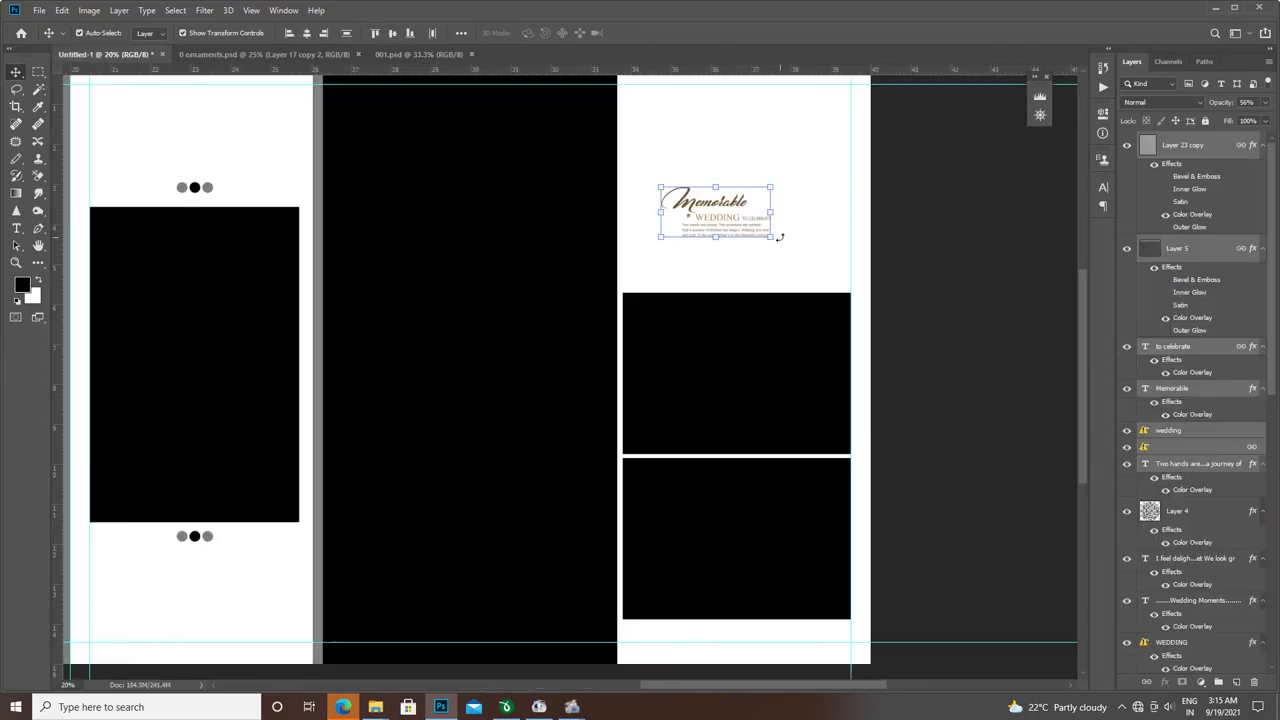
key(Return)
mouse_move(770, 237)
mouse_down()
mouse_move(840, 274)
mouse_move(775, 252)
mouse_up()
key(Return)
- Fill the Background layer with the brown sampled from the WEDDING text
scroll(490, 330, down, 3)
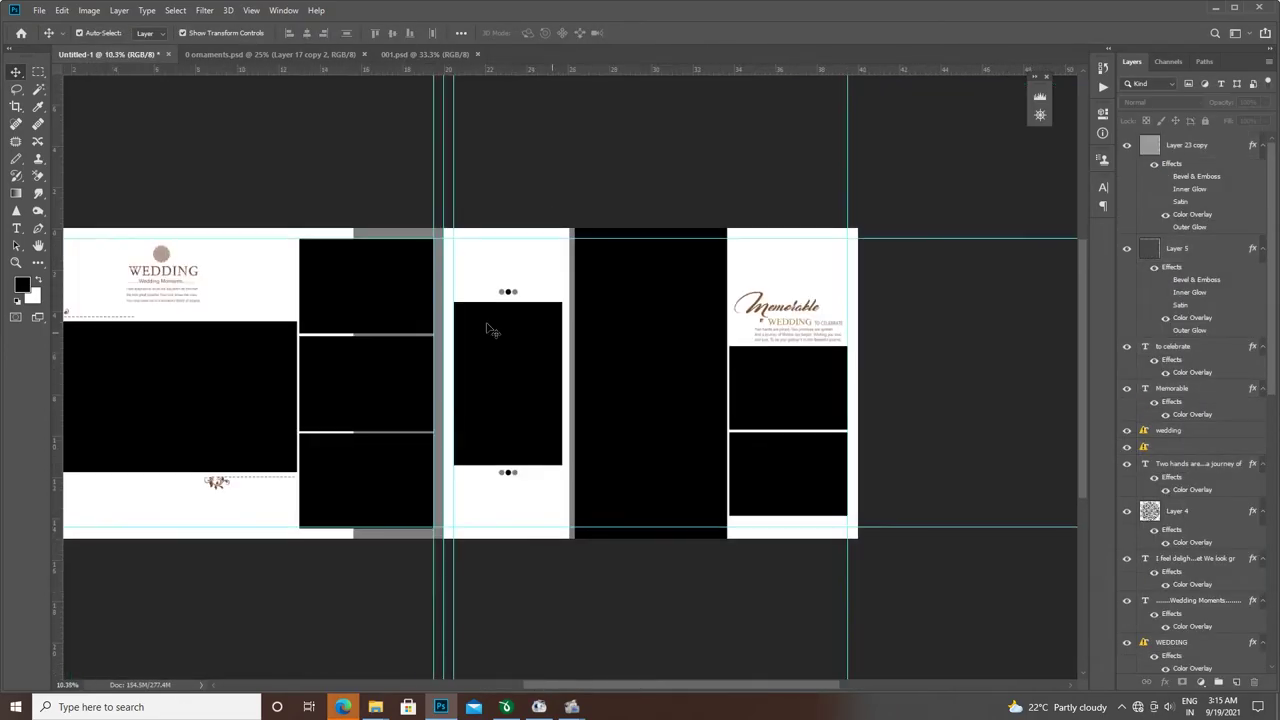
scroll(490, 330, up, 2)
scroll(1235, 634, down, 10)
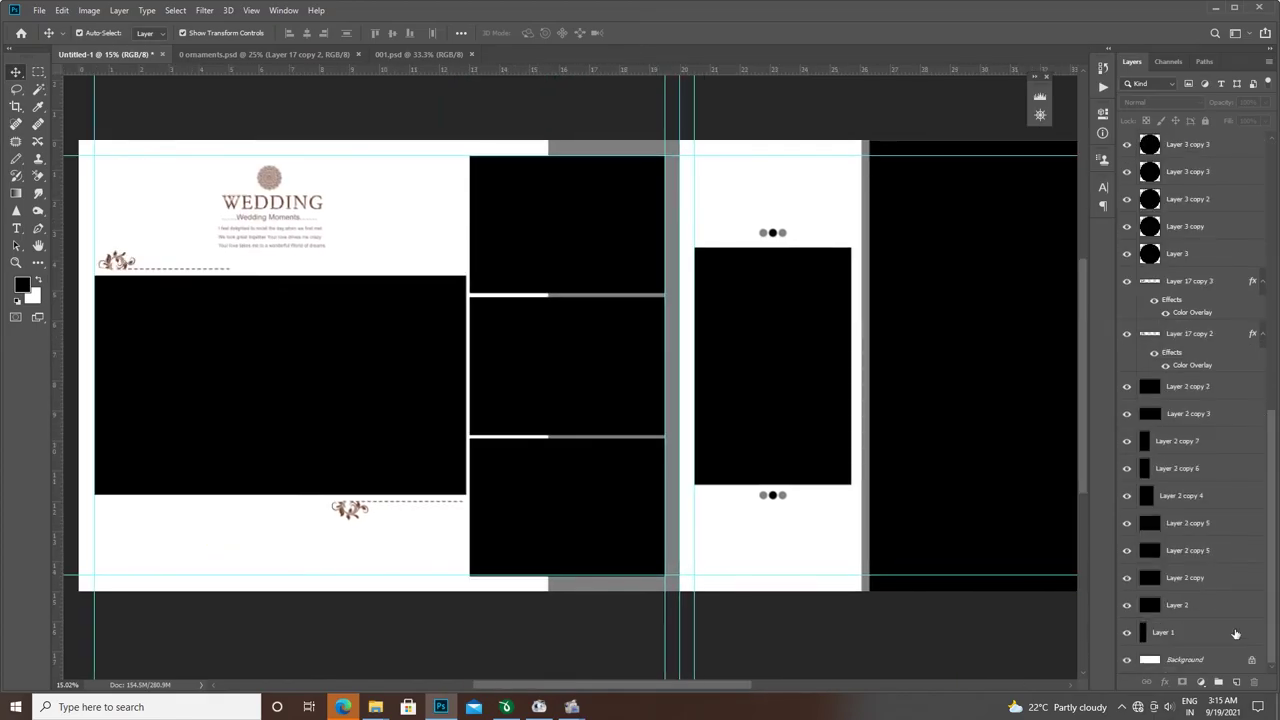
click(1178, 660)
scroll(280, 210, up, 5)
key(b)
alt+click(293, 212)
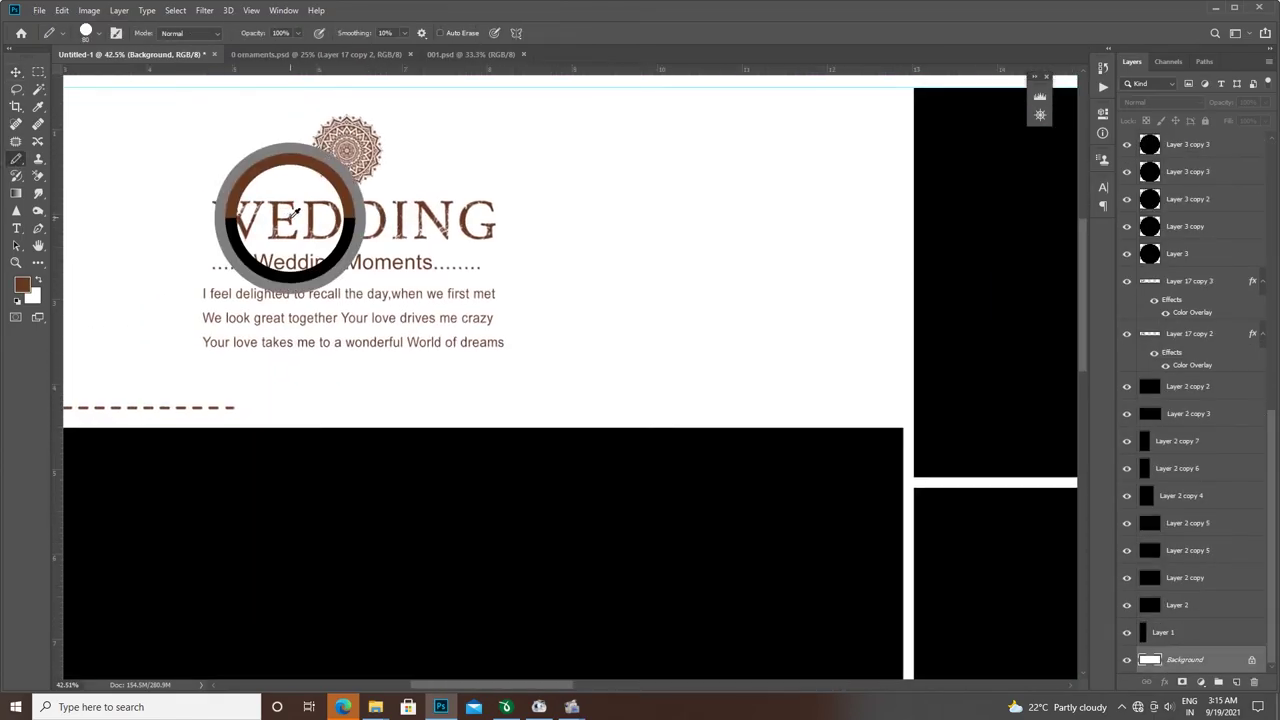
scroll(390, 255, down, 4)
key(alt+BackSpace)
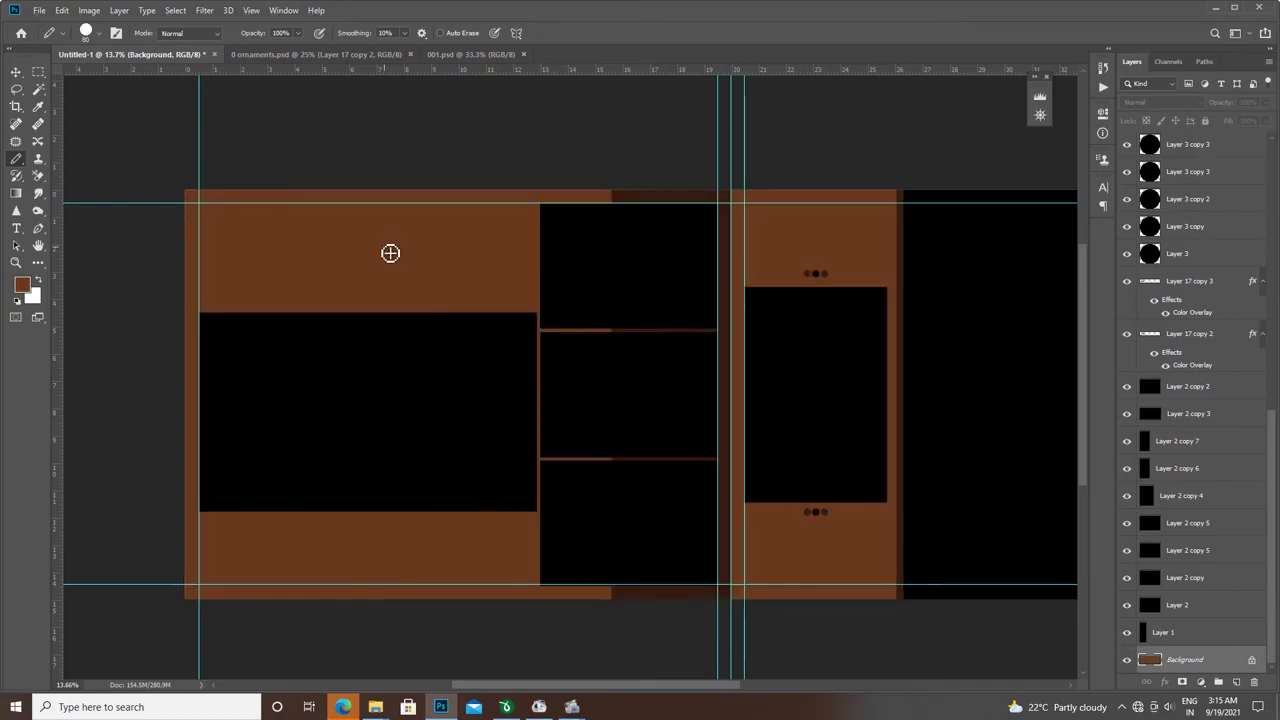
- Raise Hue/Saturation lightness and saturation to turn the background light pink
key(ctrl+u)
mouse_move(1033, 370)
mouse_down()
mouse_move(1077, 369)
mouse_move(1054, 340)
mouse_move(1067, 341)
mouse_move(1088, 377)
mouse_up()
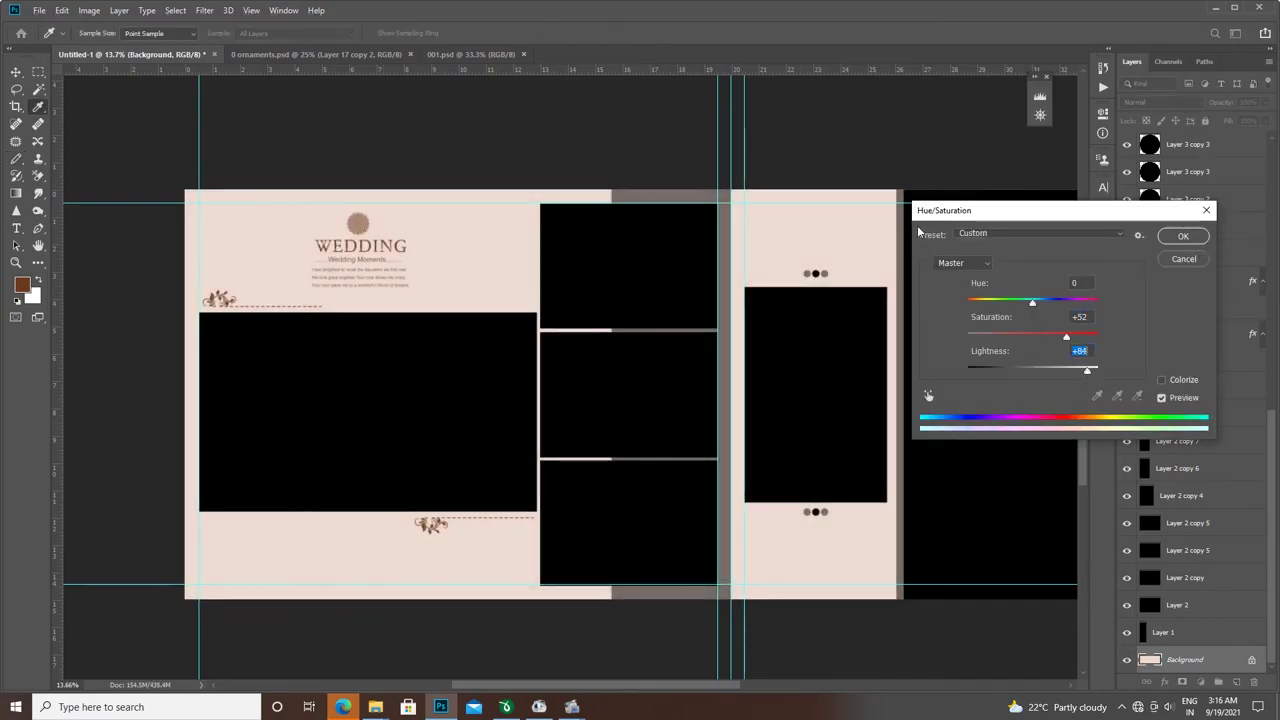
key(Escape)
key(ctrl+u)
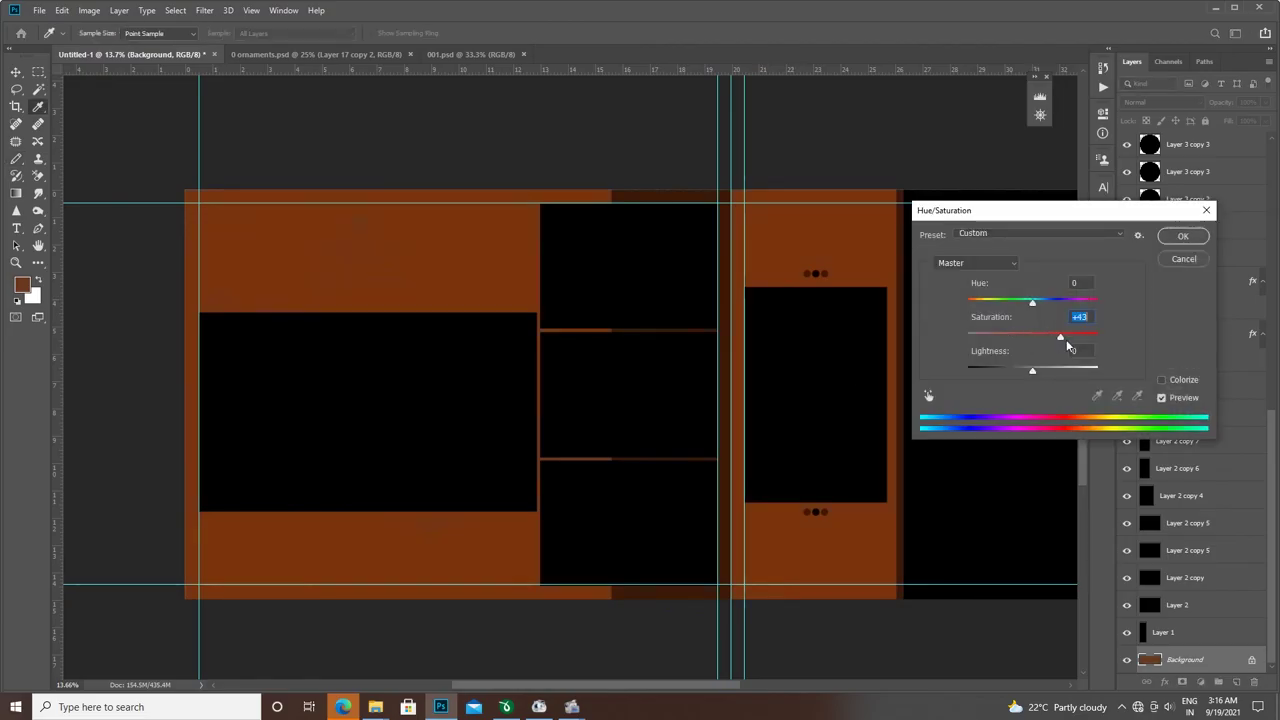
drag(1067, 347, 1071, 338)
drag(1033, 370, 1082, 372)
key(Return)
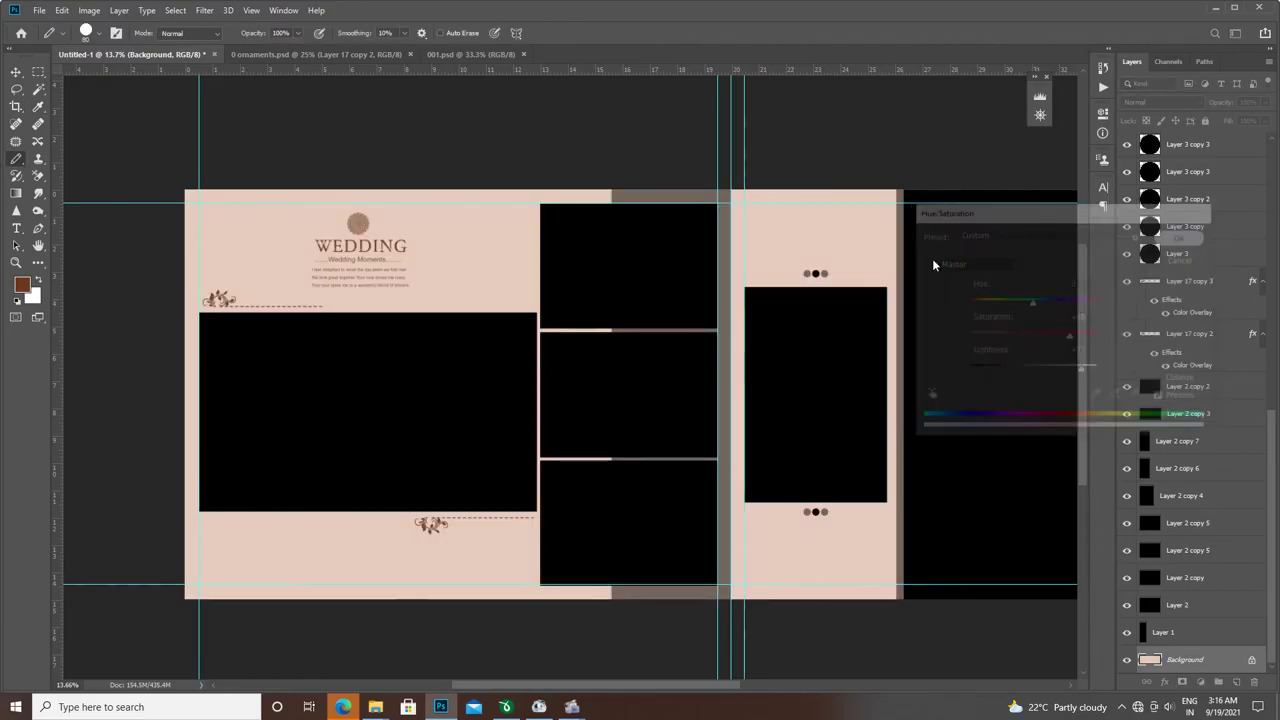
scroll(932, 258, down, 2)
- Load the strip as a selection and paint it with the Memorable text's brown
ctrl+click(1143, 631)
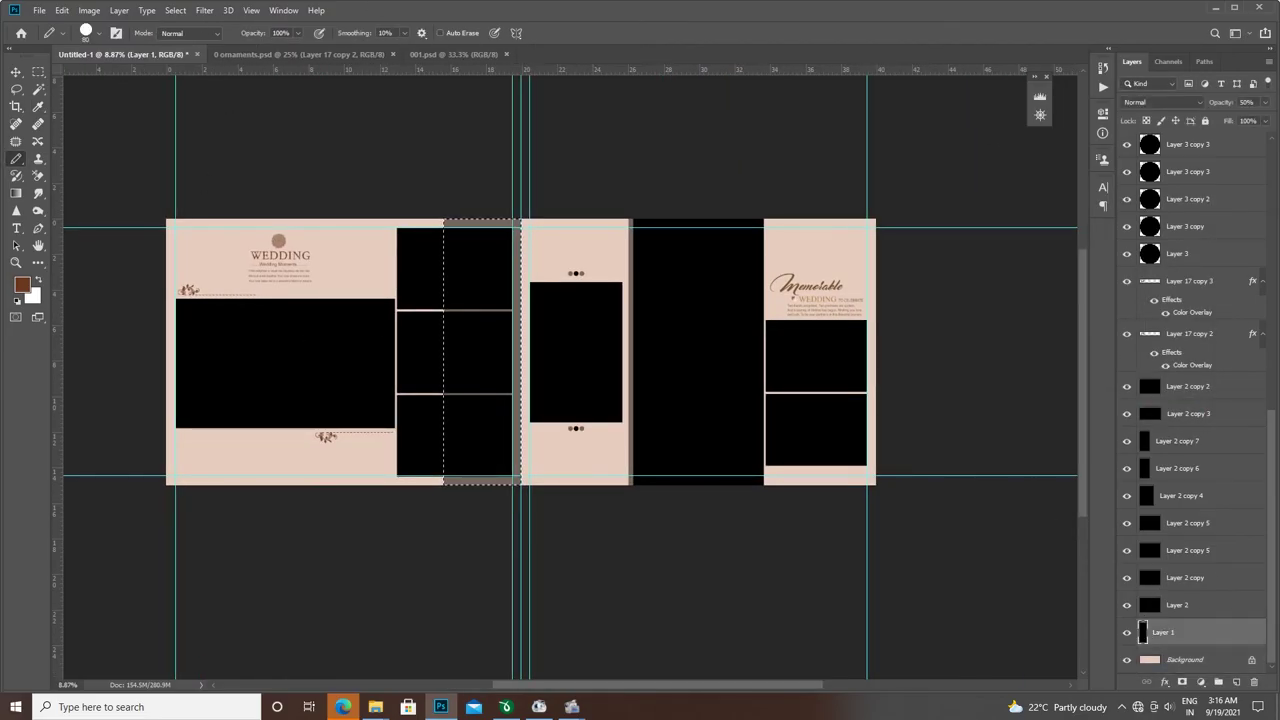
scroll(564, 383, up, 3)
scroll(340, 256, down, 2)
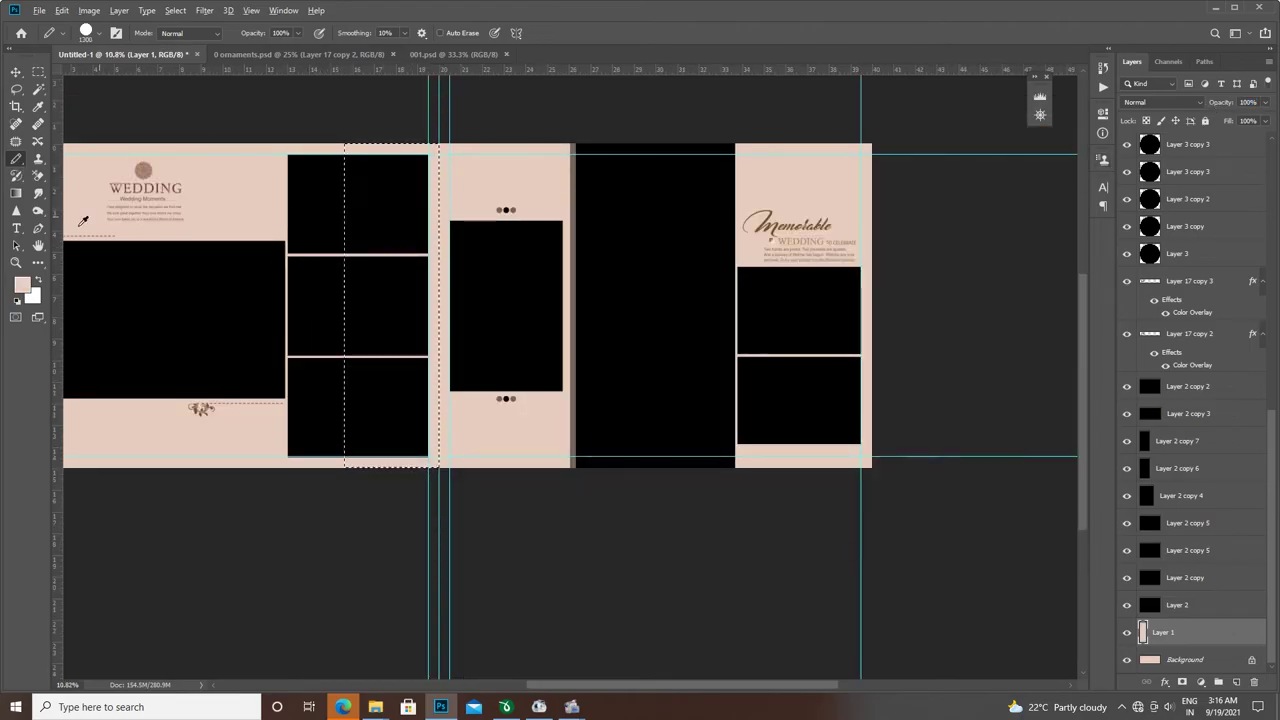
alt+click(770, 218)
drag(400, 150, 345, 476)
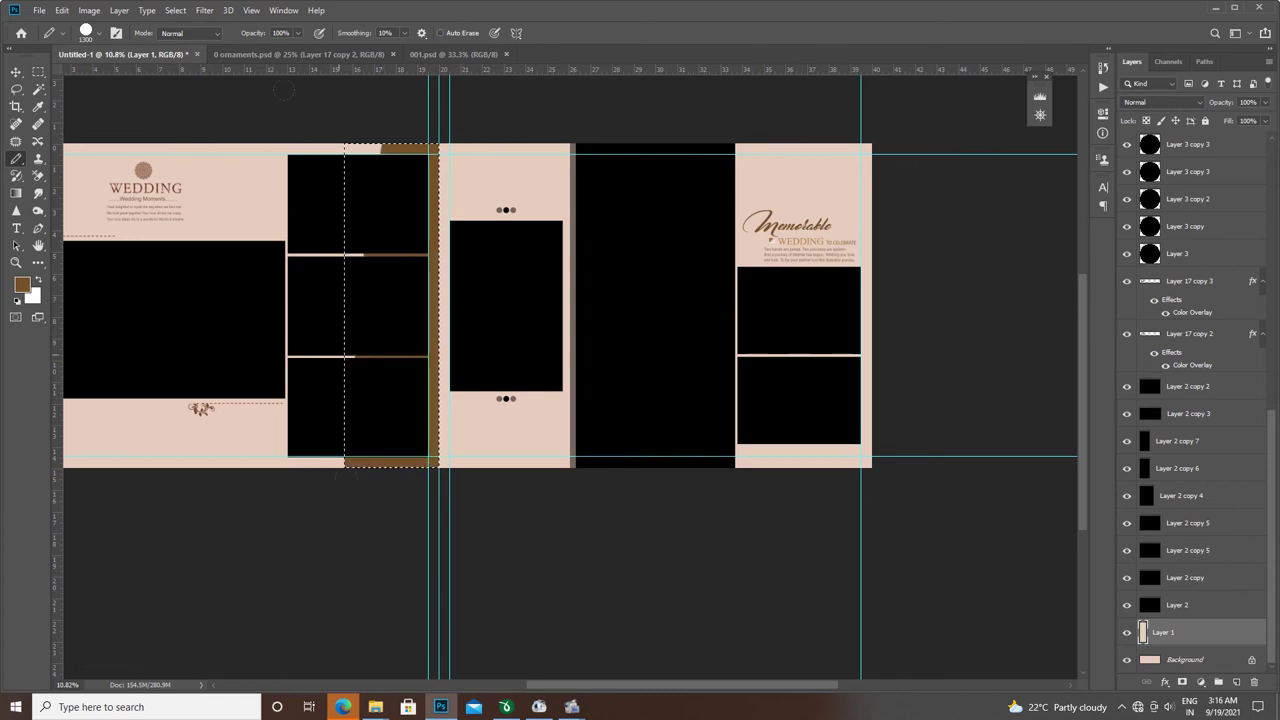
scroll(600, 350, up, 2)
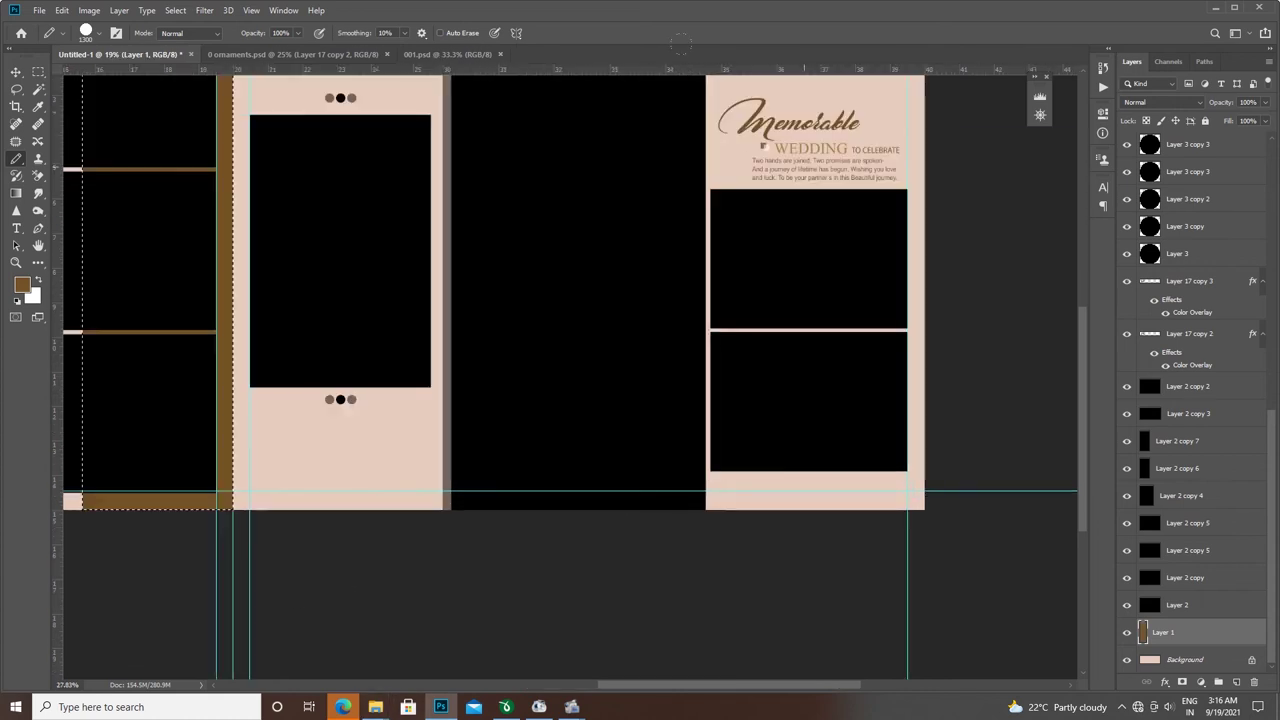
scroll(790, 230, up, 2)
scroll(523, 360, up, 2)
scroll(411, 464, up, 1)
- Sample the pink background colour and select the narrow vertical strip's layer
alt+click(419, 480)
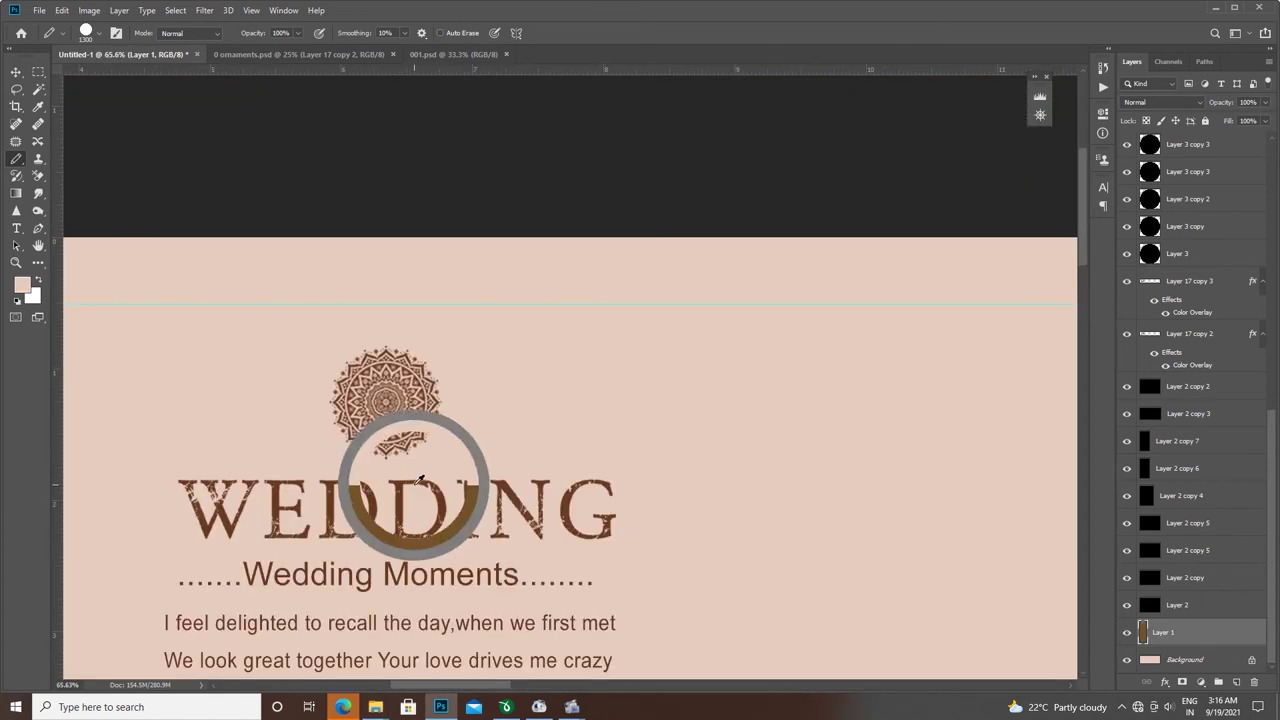
scroll(420, 478, down, 3)
scroll(654, 460, right, 3)
scroll(680, 400, down, 2)
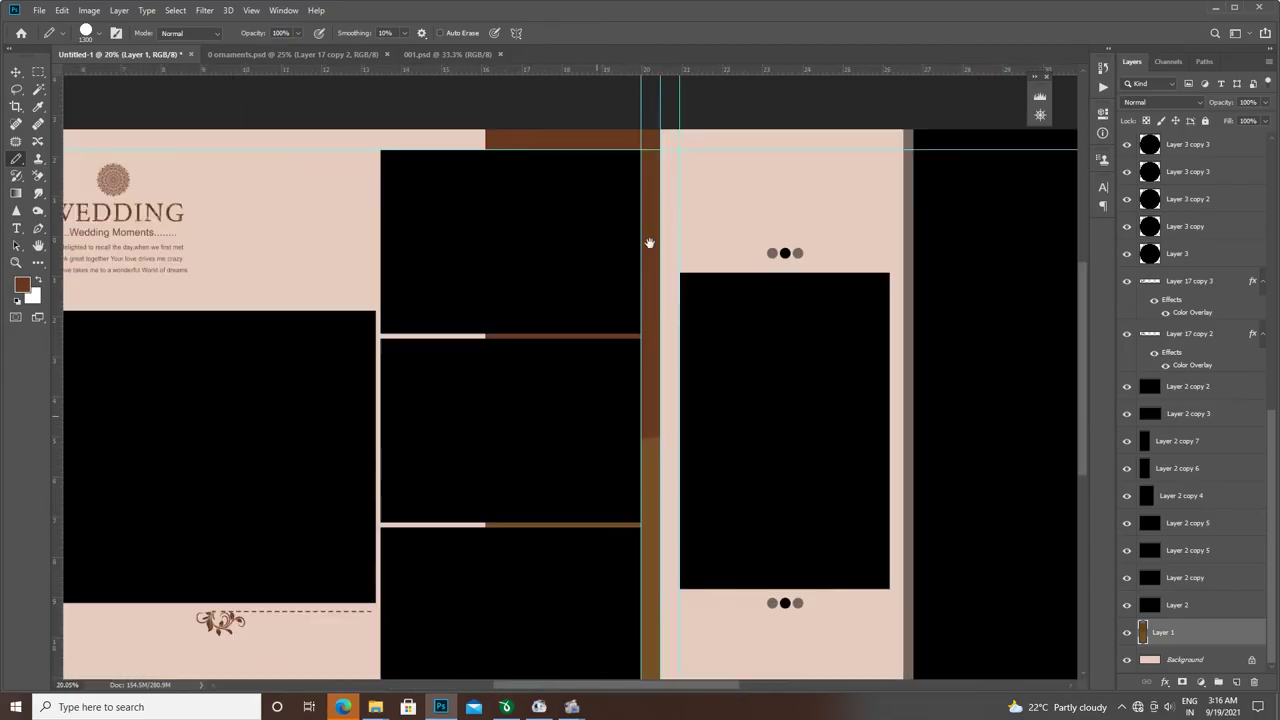
scroll(700, 378, up, 1)
scroll(641, 622, down, 3)
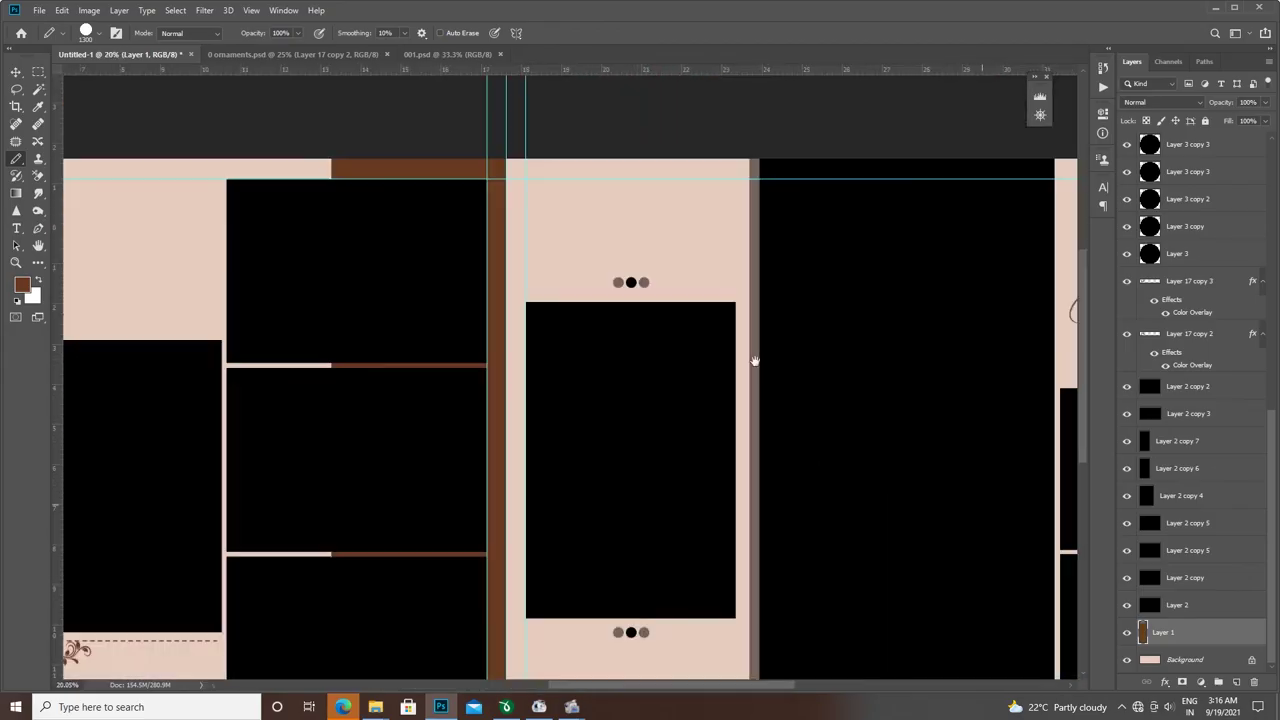
scroll(751, 360, right, 3)
click(1163, 468)
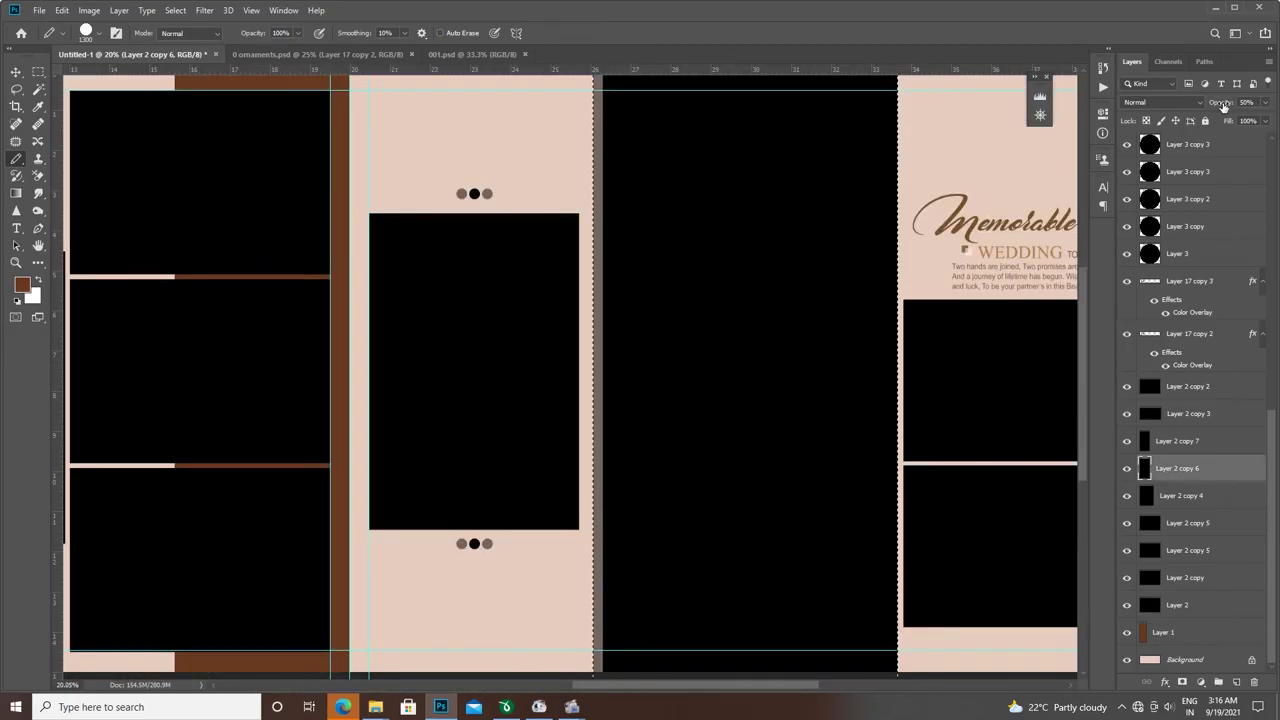
alt+scroll(842, 317, down, 2)
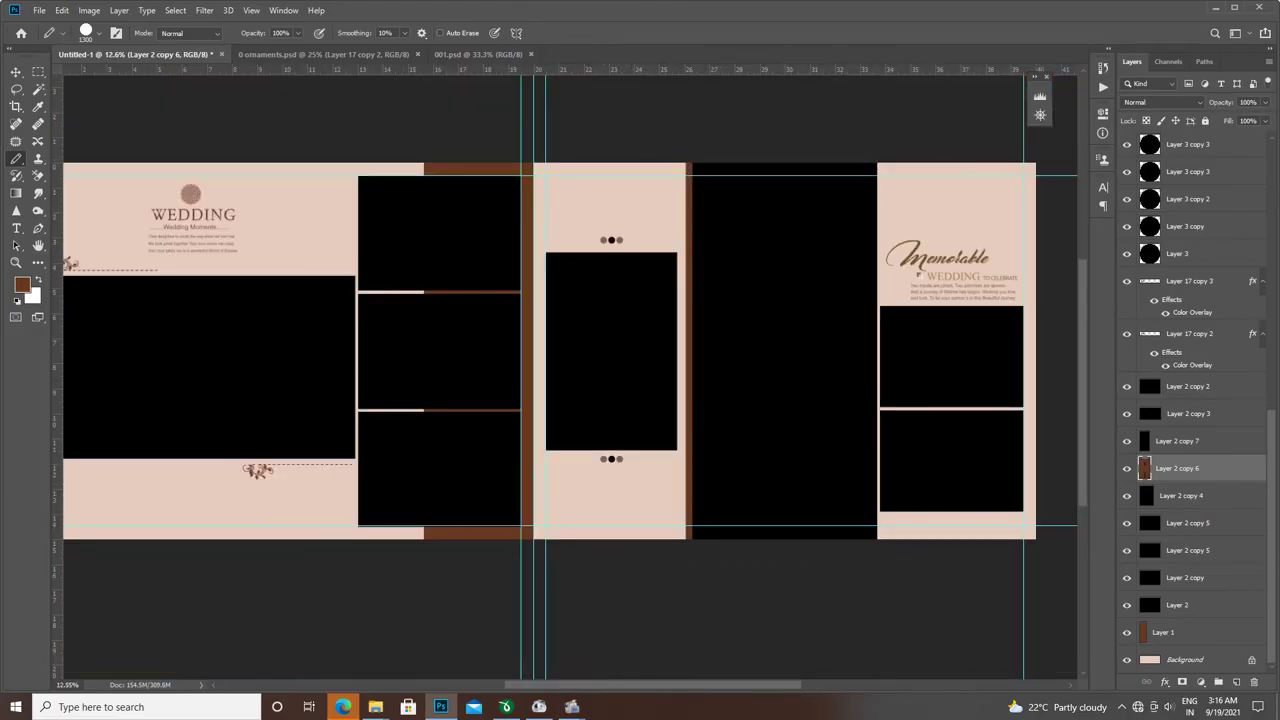
- Merge the three dots above the photo box and fill them brown, softening the outer dots
click(17, 71)
scroll(611, 240, up, 2)
scroll(457, 229, up, 2)
scroll(457, 229, up, 2)
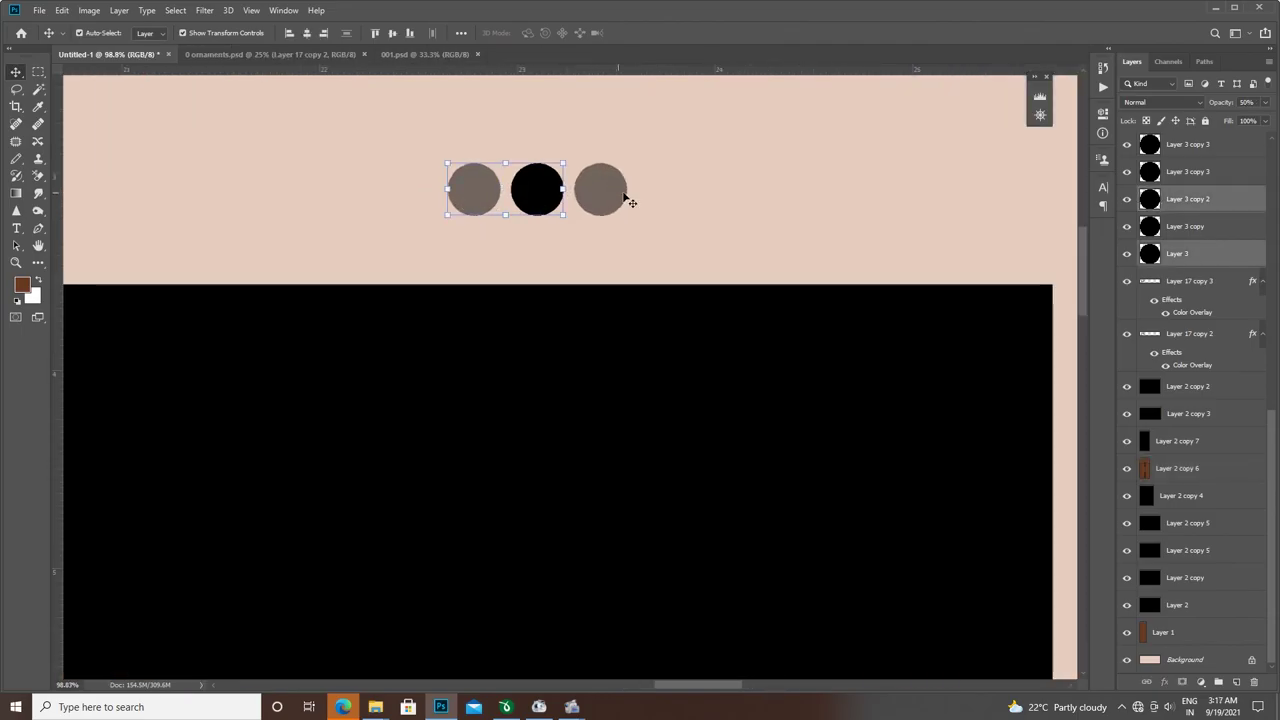
drag(629, 200, 240, 228)
key(ctrl+e)
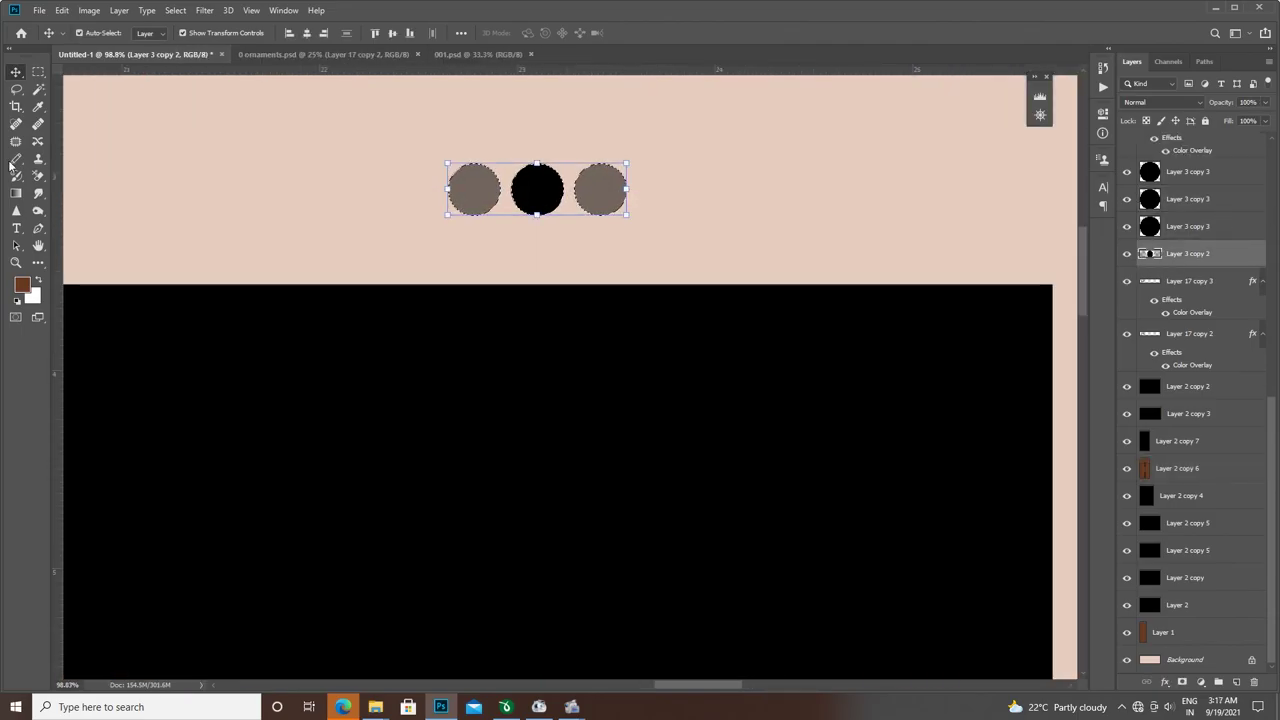
click(14, 160)
key(alt+BackSpace)
key(ctrl+z)
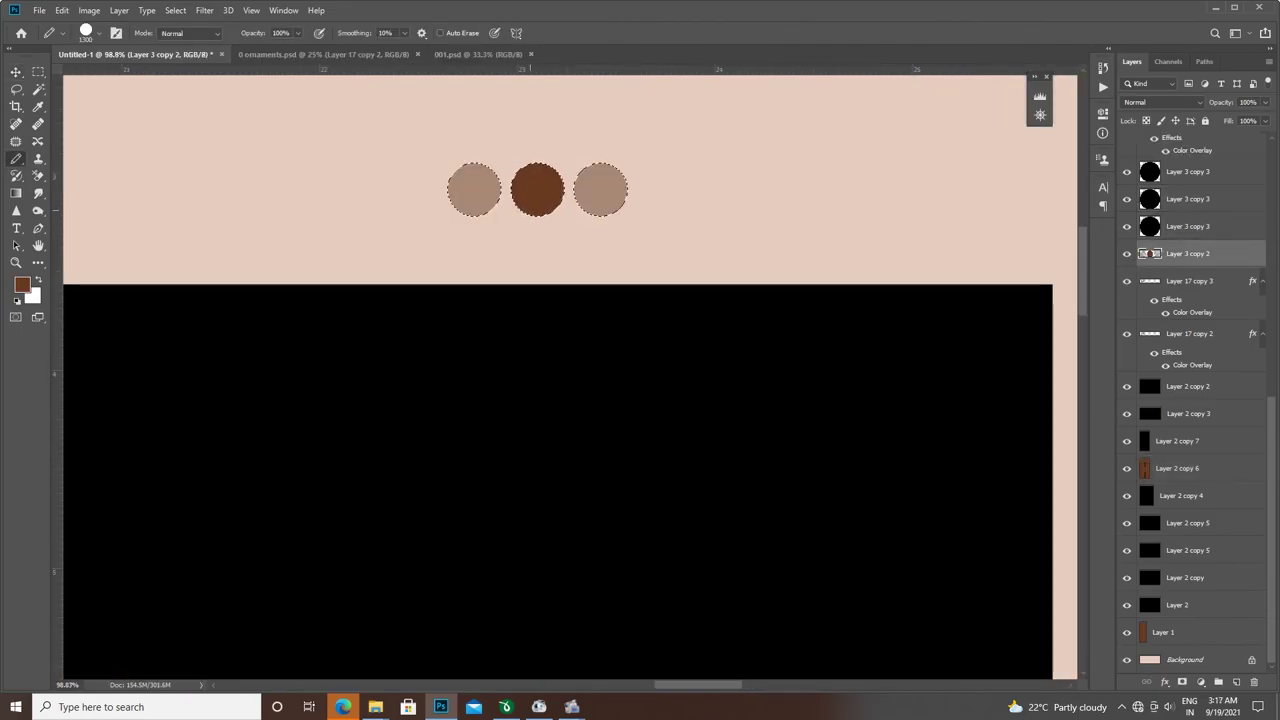
scroll(774, 244, down, 5)
- Merge the second set of dot layers into one layer
click(1188, 171)
shift+click(1188, 226)
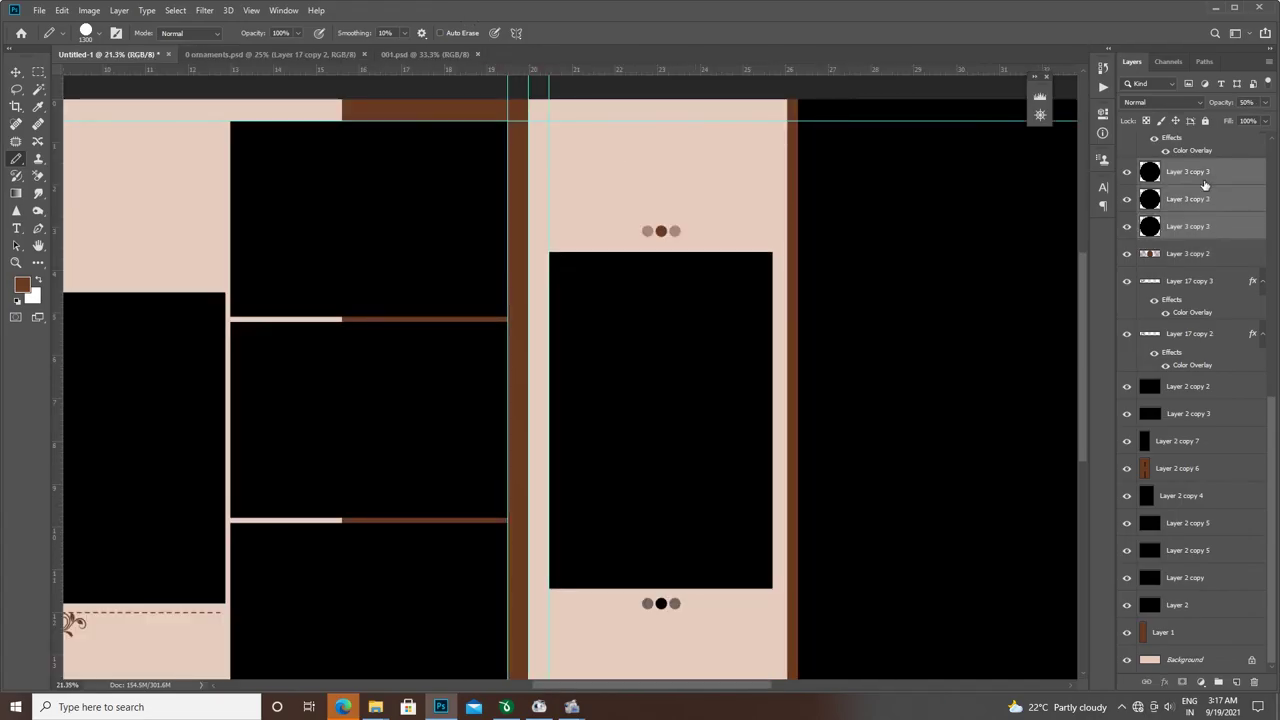
key(ctrl+e)
scroll(582, 279, up, 2)
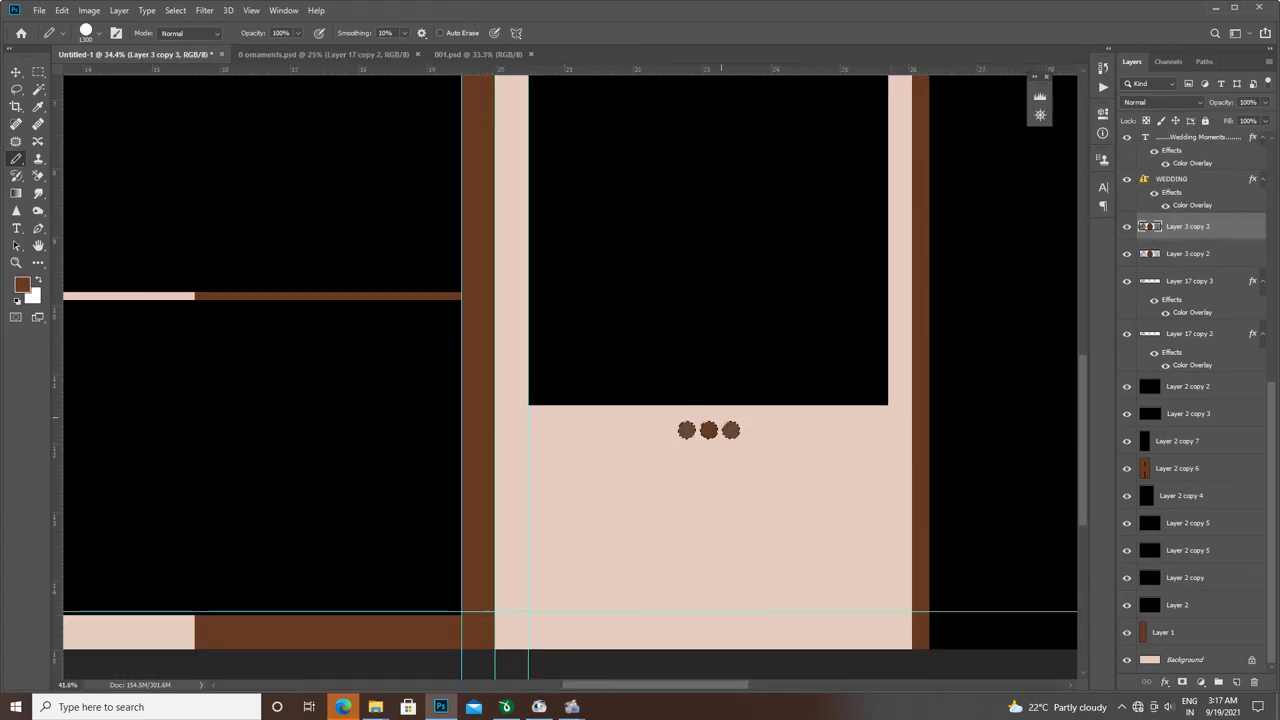
scroll(720, 420, up, 3)
scroll(728, 416, down, 5)
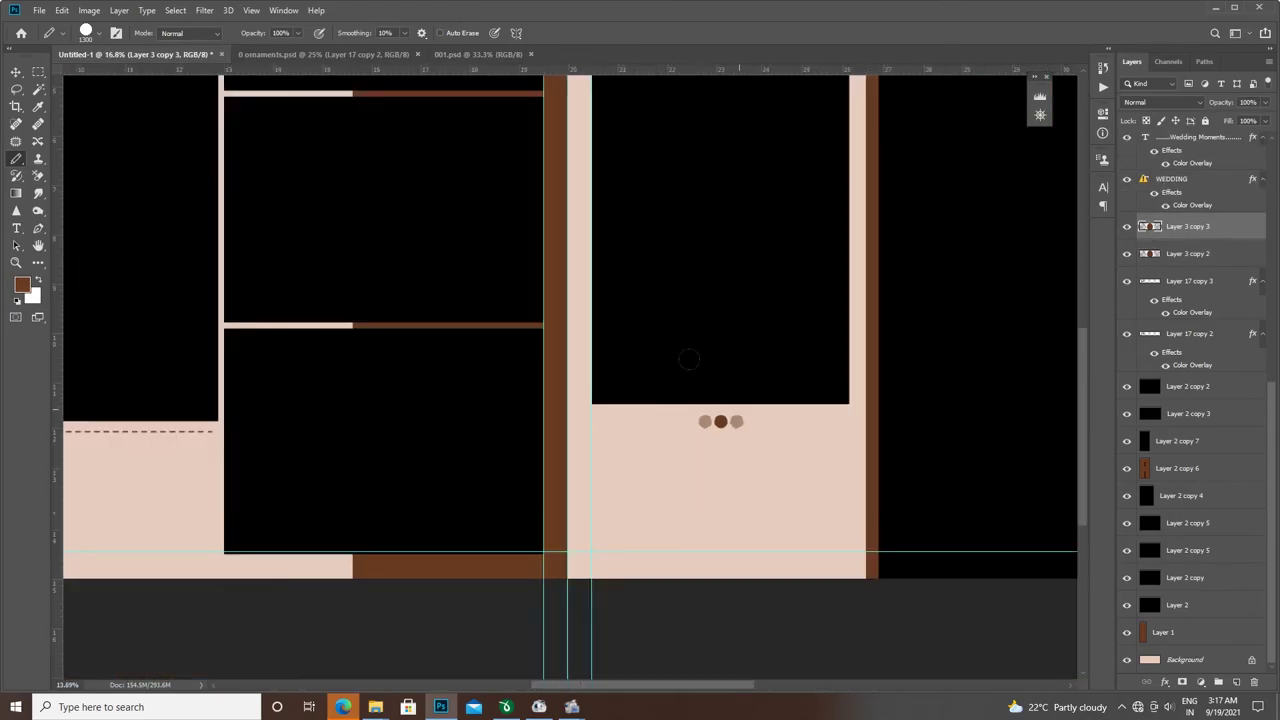
scroll(686, 357, down, 3)
- Select the photo box together with its dots using the Move tool
key(v)
scroll(563, 294, up, 2)
shift+click(658, 556)
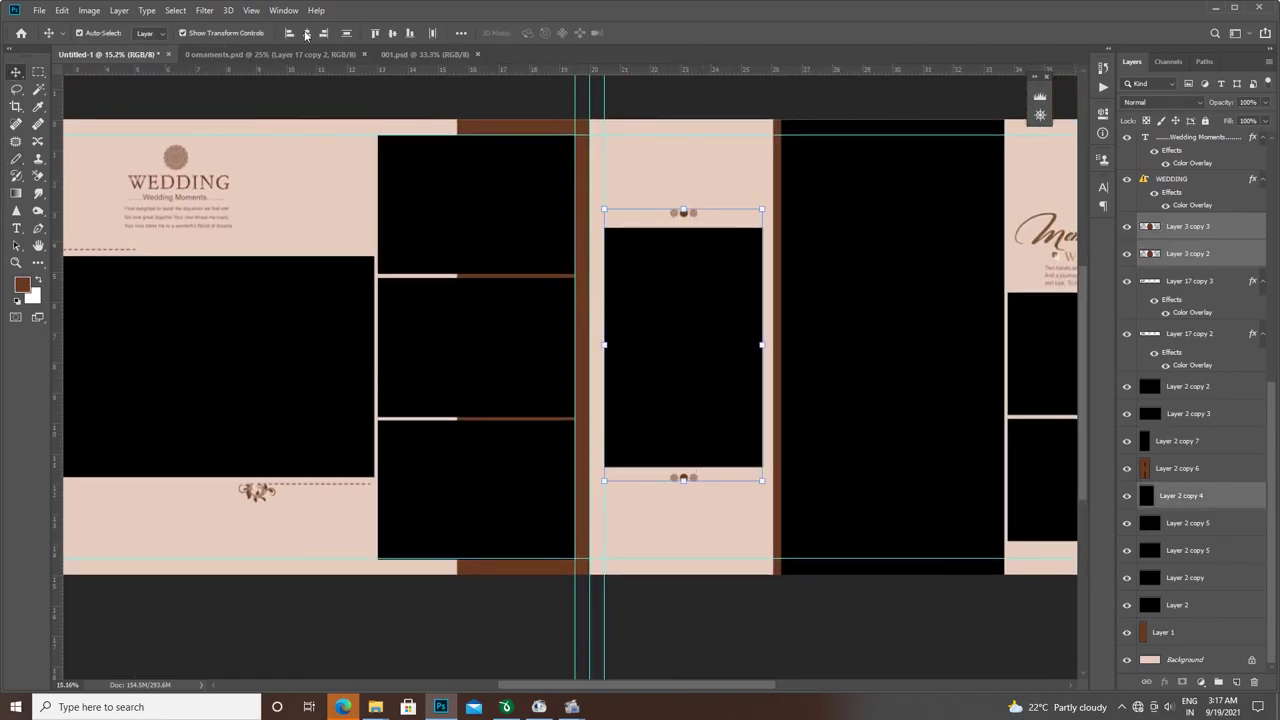
scroll(600, 360, down, 2)
scroll(687, 263, up, 3)
- Give the top stacked photo box a thin white inside Stroke effect
click(687, 263)
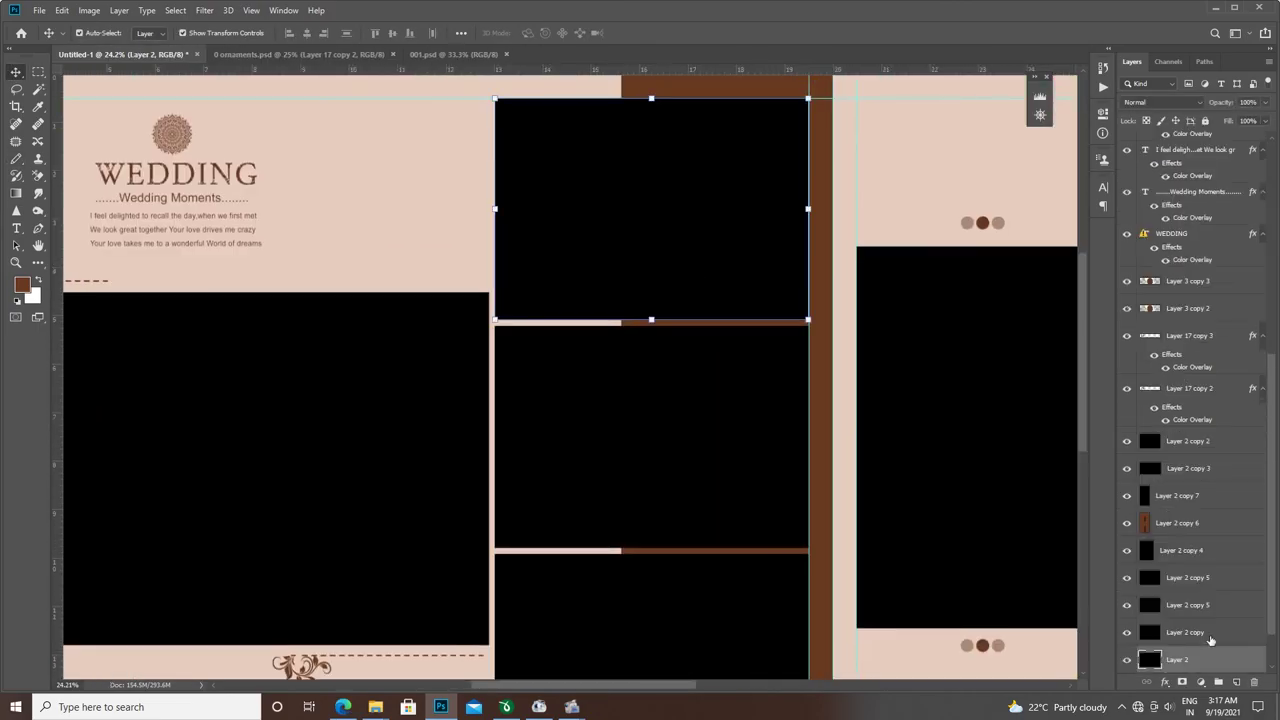
click(1165, 681)
click(1190, 582)
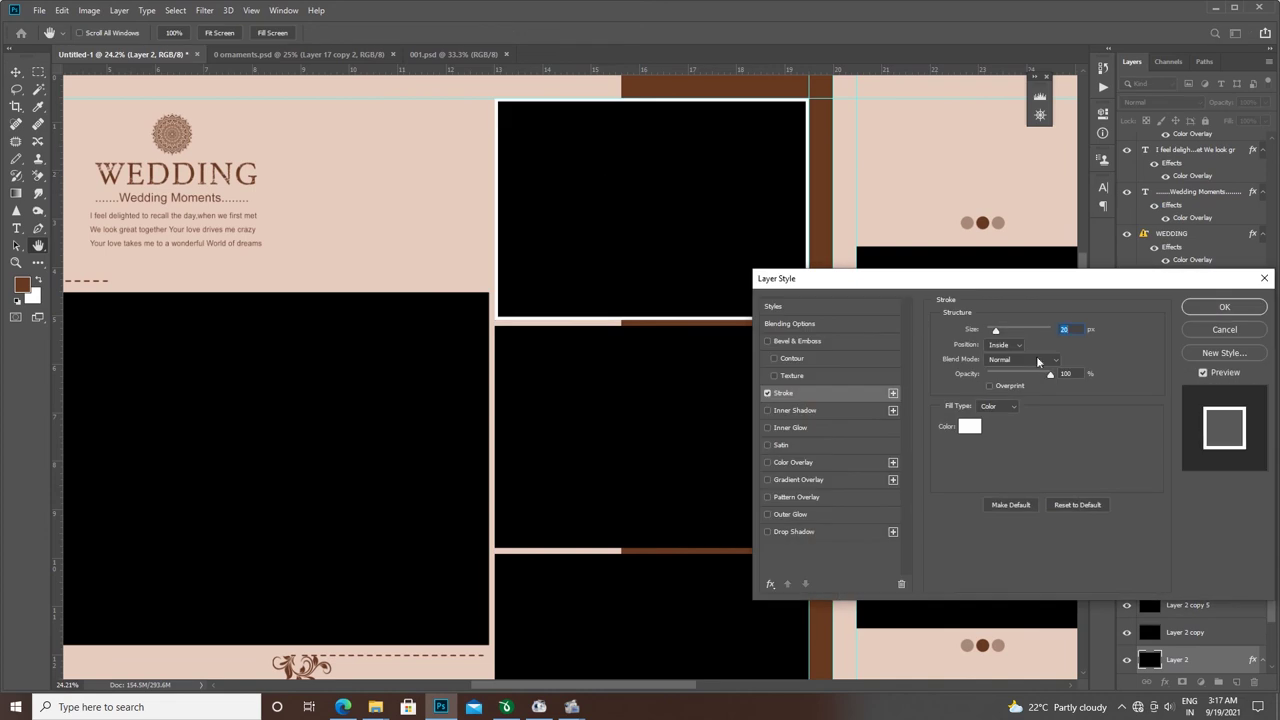
key(Down)
key(Down)
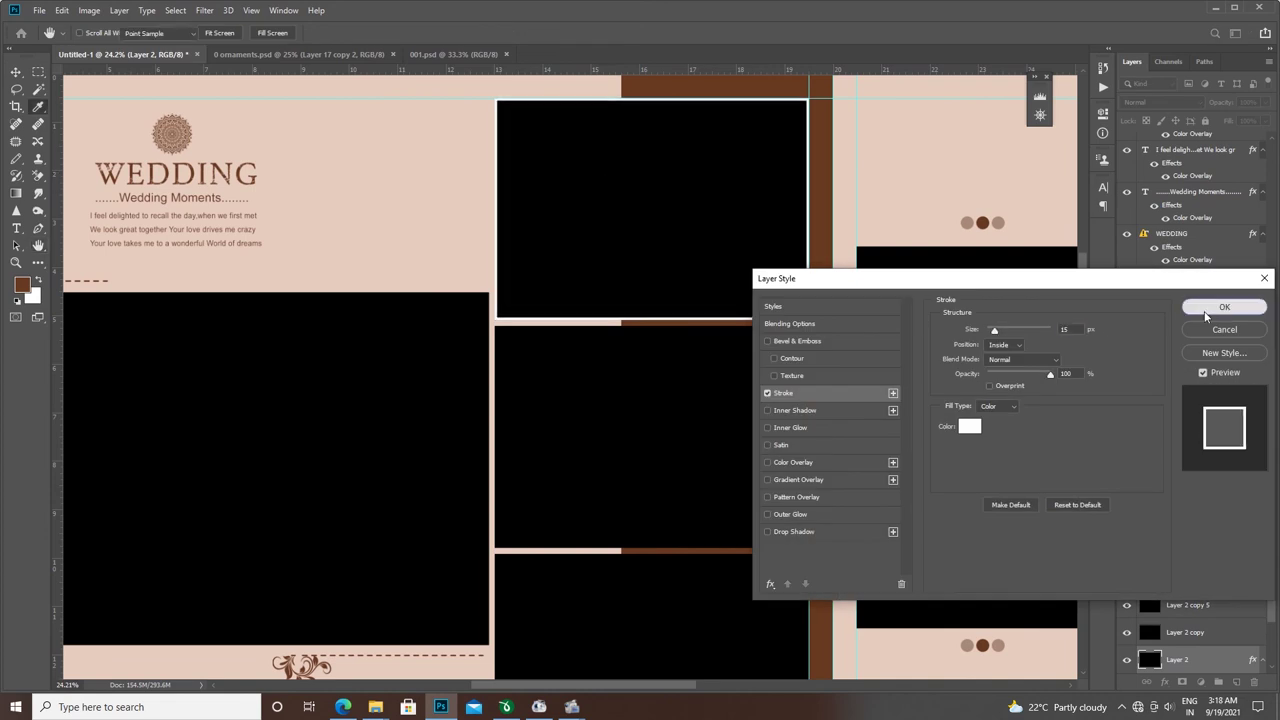
click(1224, 307)
- Copy the box's stroke layer style and paste it onto the next box layer
right_click(1190, 659)
click(1190, 407)
right_click(1240, 441)
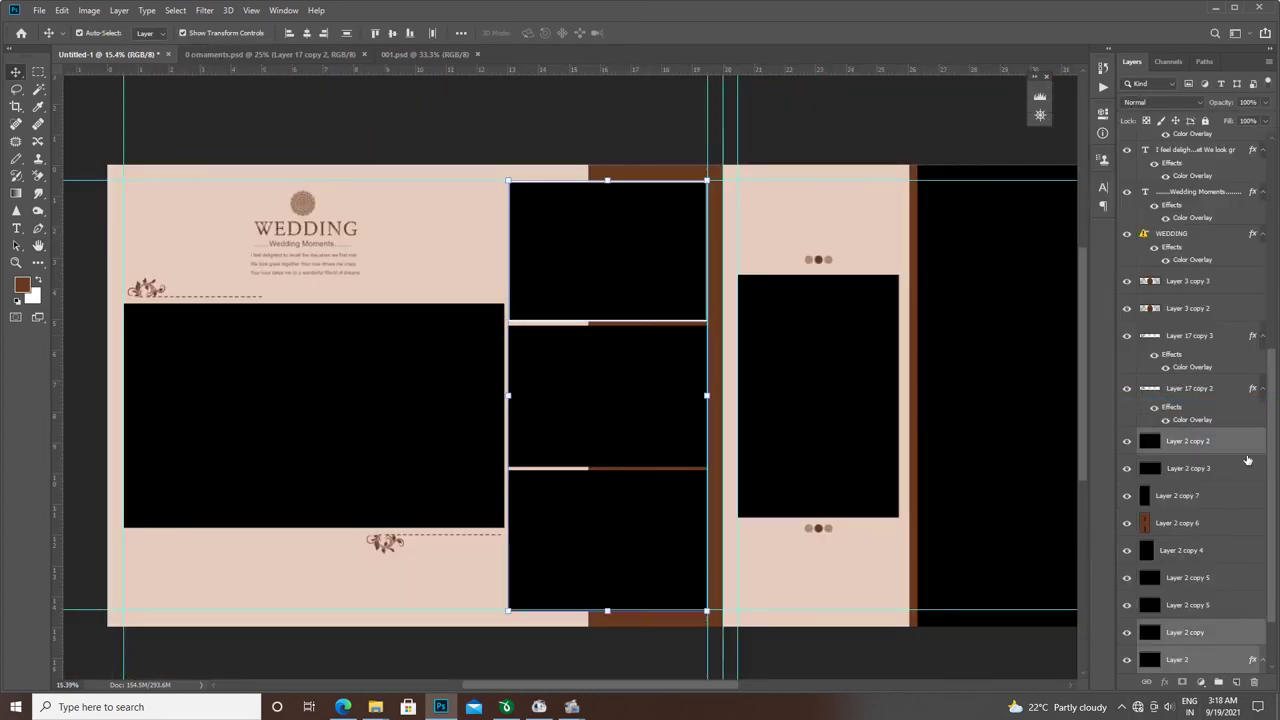
click(1200, 443)
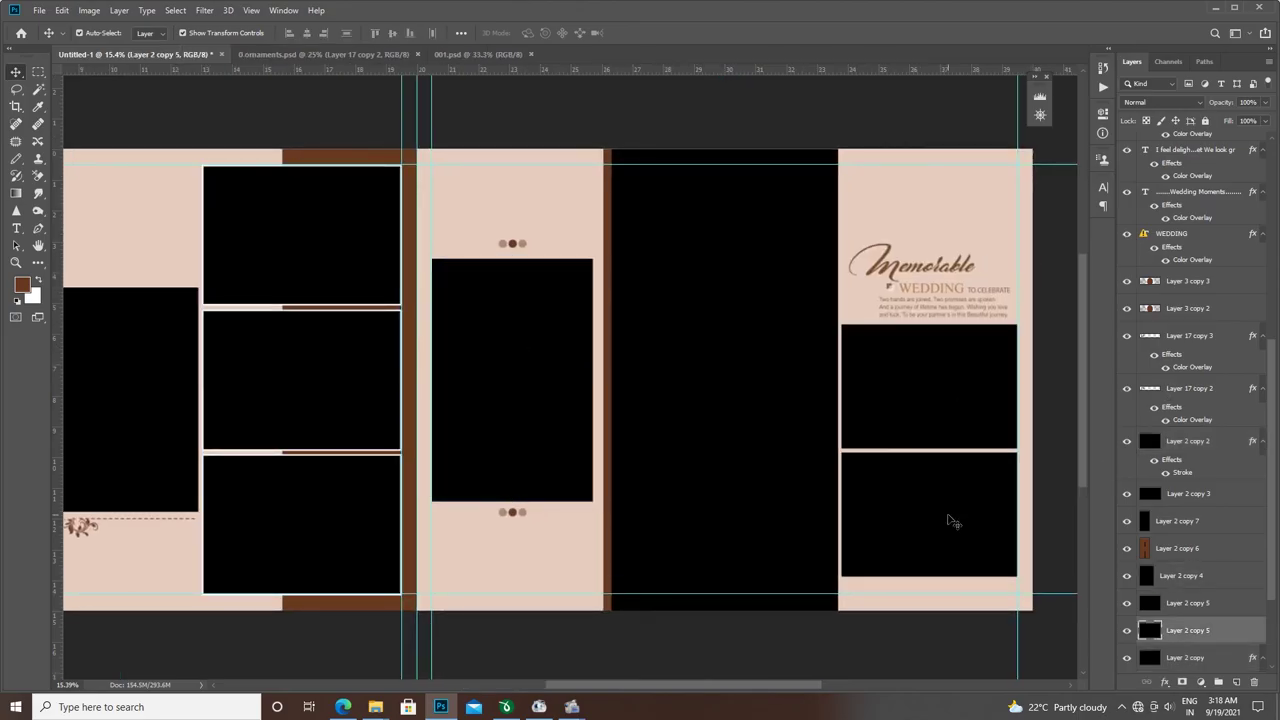
- Paste the white stroke onto two more boxes and lower the WEDDING graphic's lightness
shift+click(949, 523)
right_click(1190, 576)
click(1150, 318)
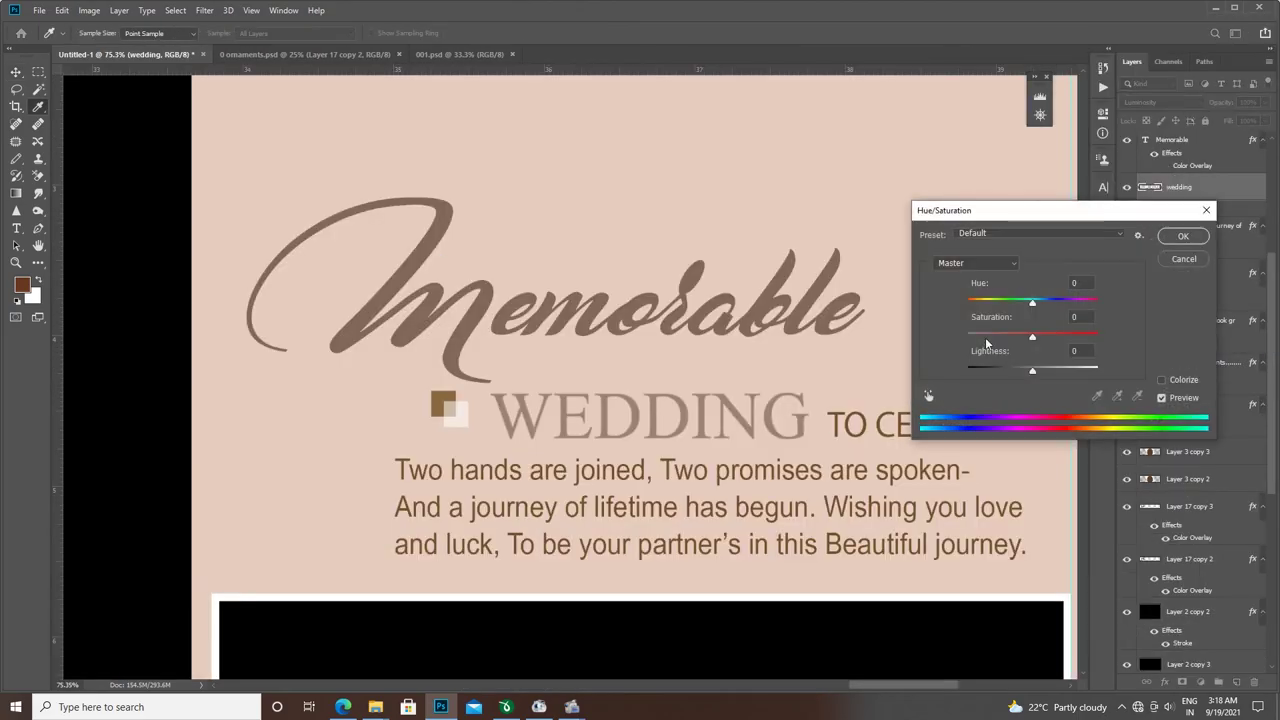
drag(1010, 372, 994, 372)
click(1183, 239)
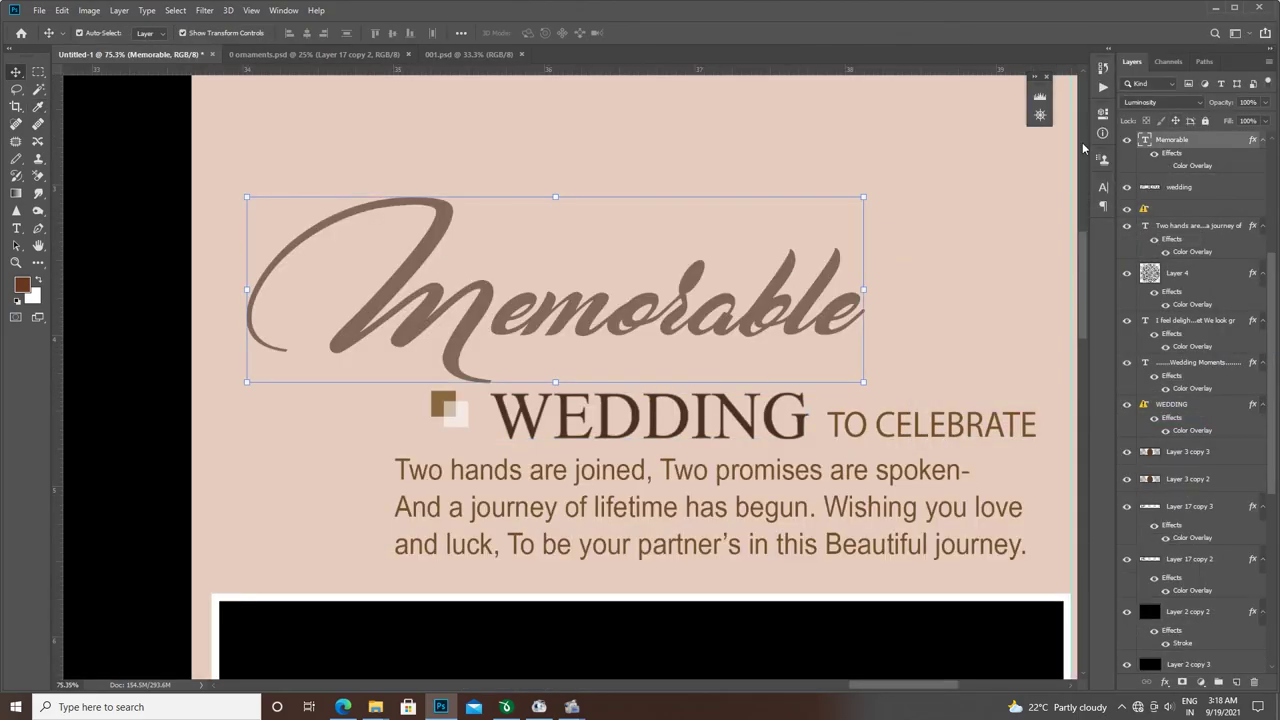
- In the Character panel, sample a new colour for the Memorable text
click(1103, 187)
click(1066, 262)
scroll(538, 242, left, 5)
scroll(400, 265, left, 2)
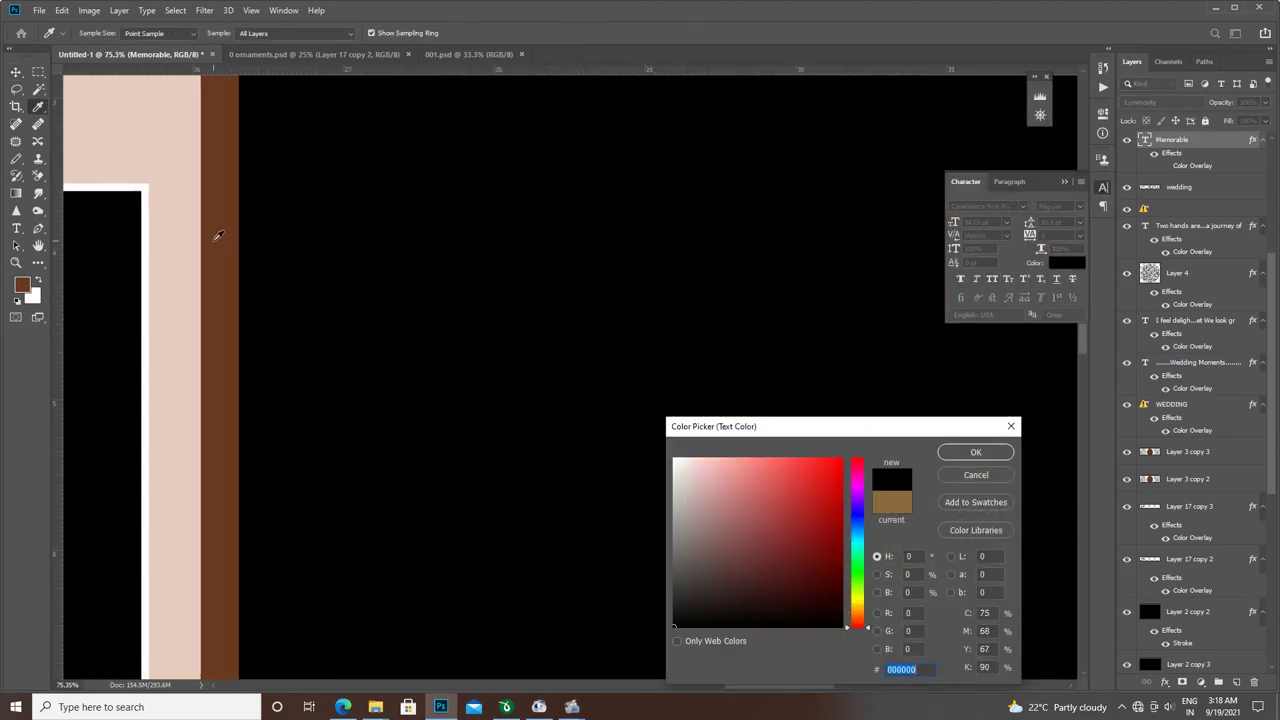
scroll(449, 214, right, 5)
click(615, 232)
key(Return)
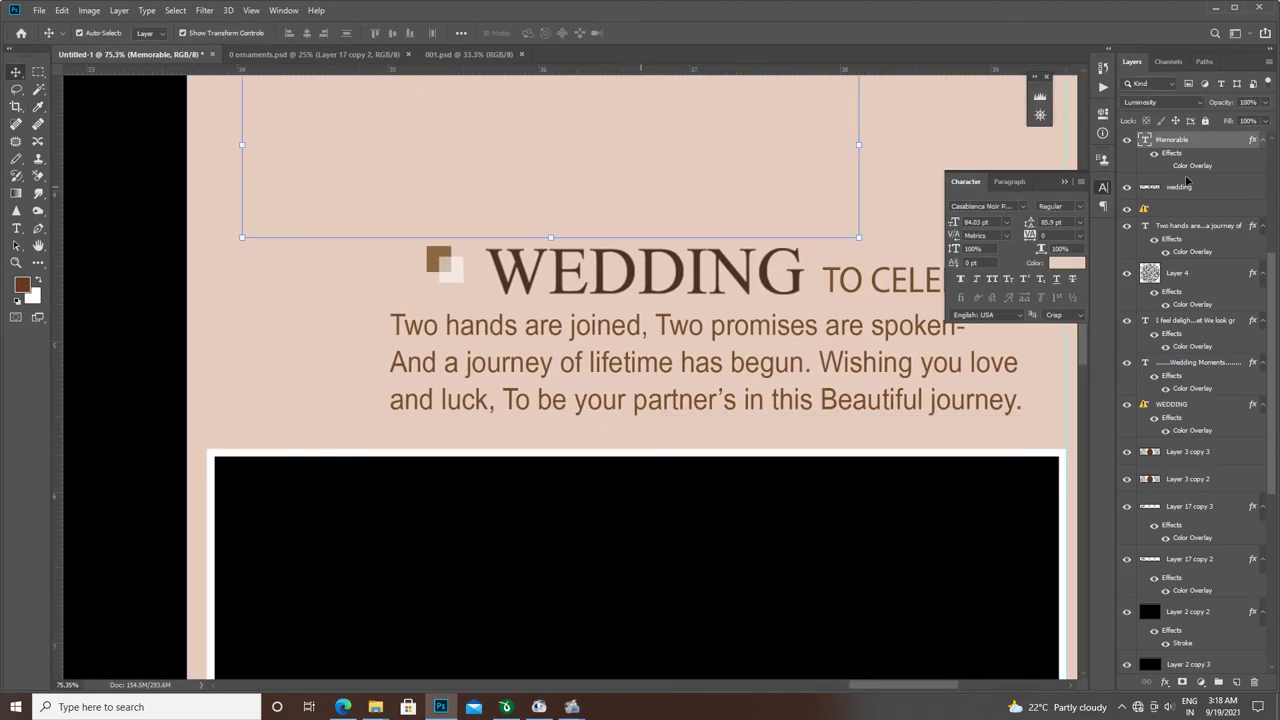
- Set the text layer's blending back to Normal and recolour Memorable with a dot's brown
click(1160, 102)
click(1066, 262)
scroll(553, 262, left, 5)
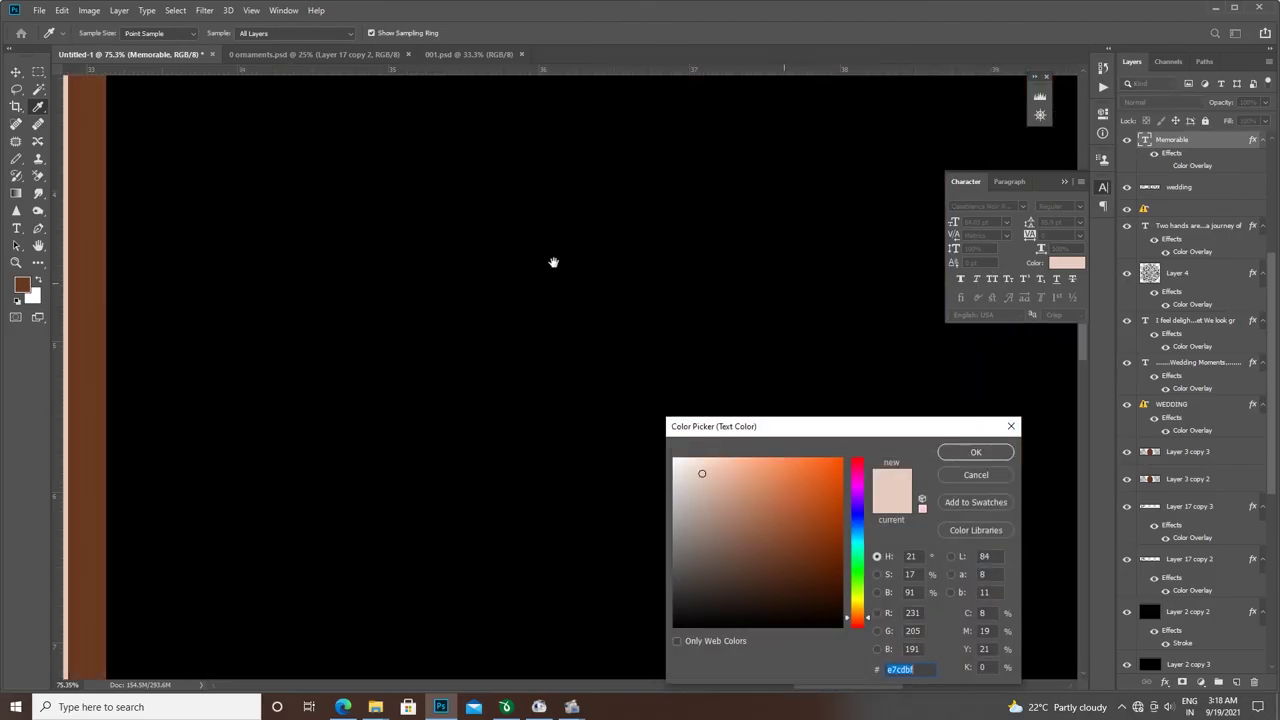
scroll(553, 262, right, 5)
click(349, 129)
click(976, 452)
scroll(626, 276, left, 5)
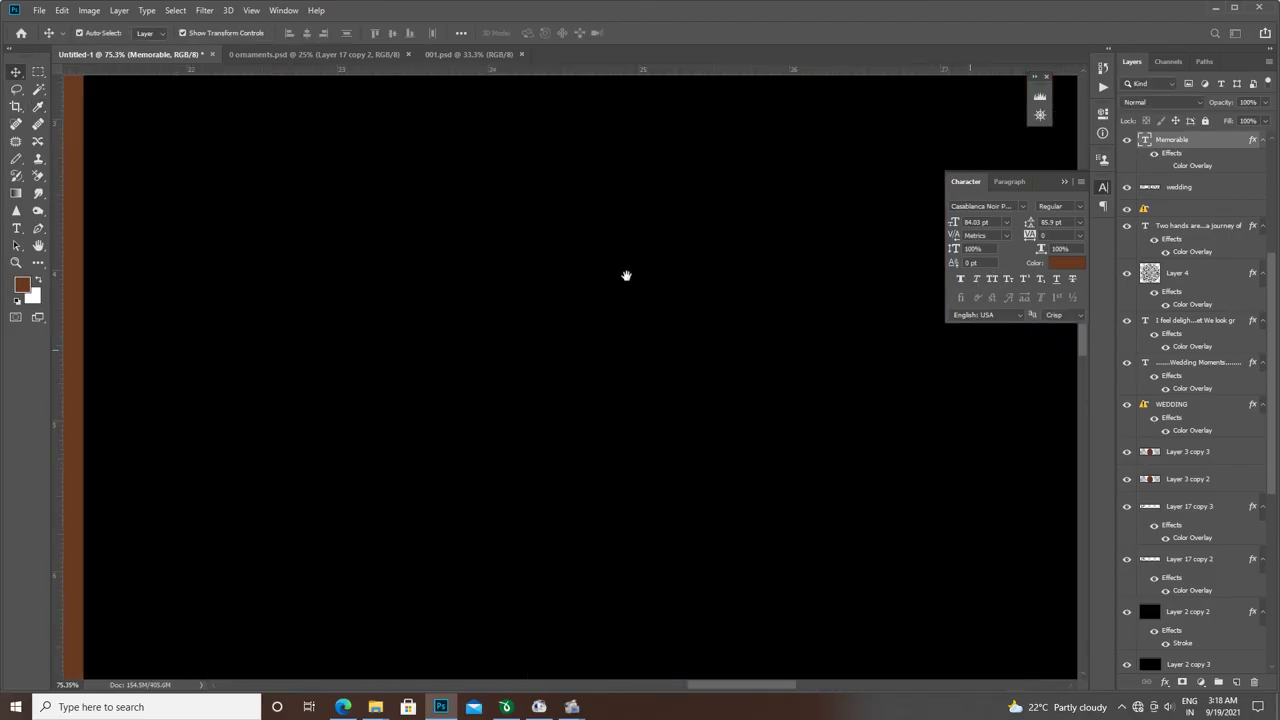
scroll(626, 276, right, 5)
scroll(626, 276, down, 3)
scroll(626, 276, down, 2)
scroll(345, 237, up, 4)
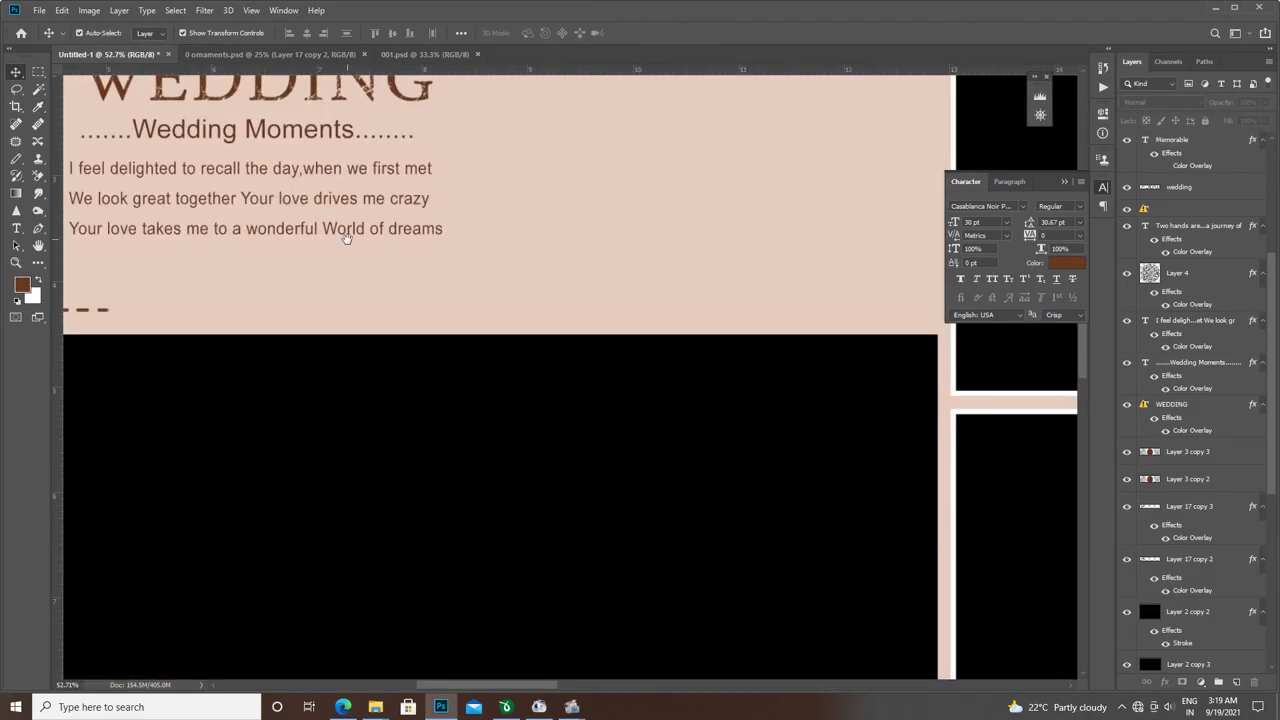
scroll(345, 237, down, 3)
scroll(580, 309, down, 2)
scroll(837, 243, right, 2)
scroll(594, 200, left, 5)
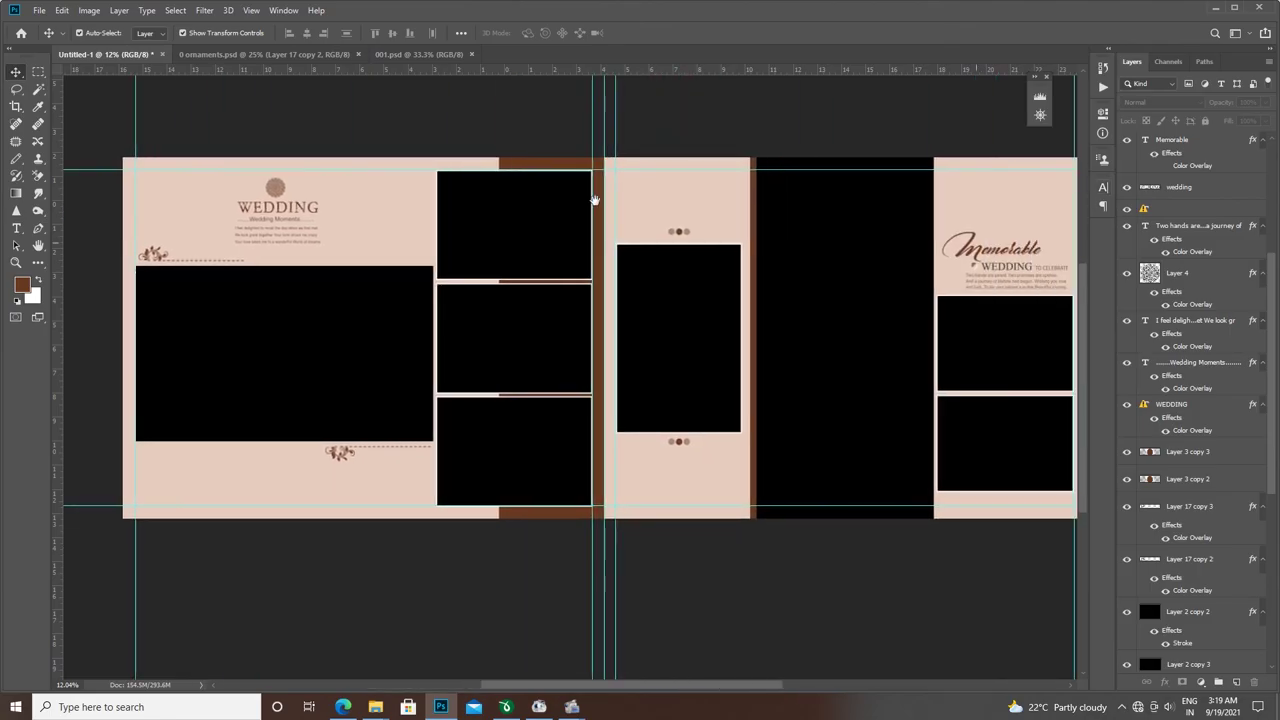
scroll(723, 331, down, 2)
scroll(743, 343, up, 1)
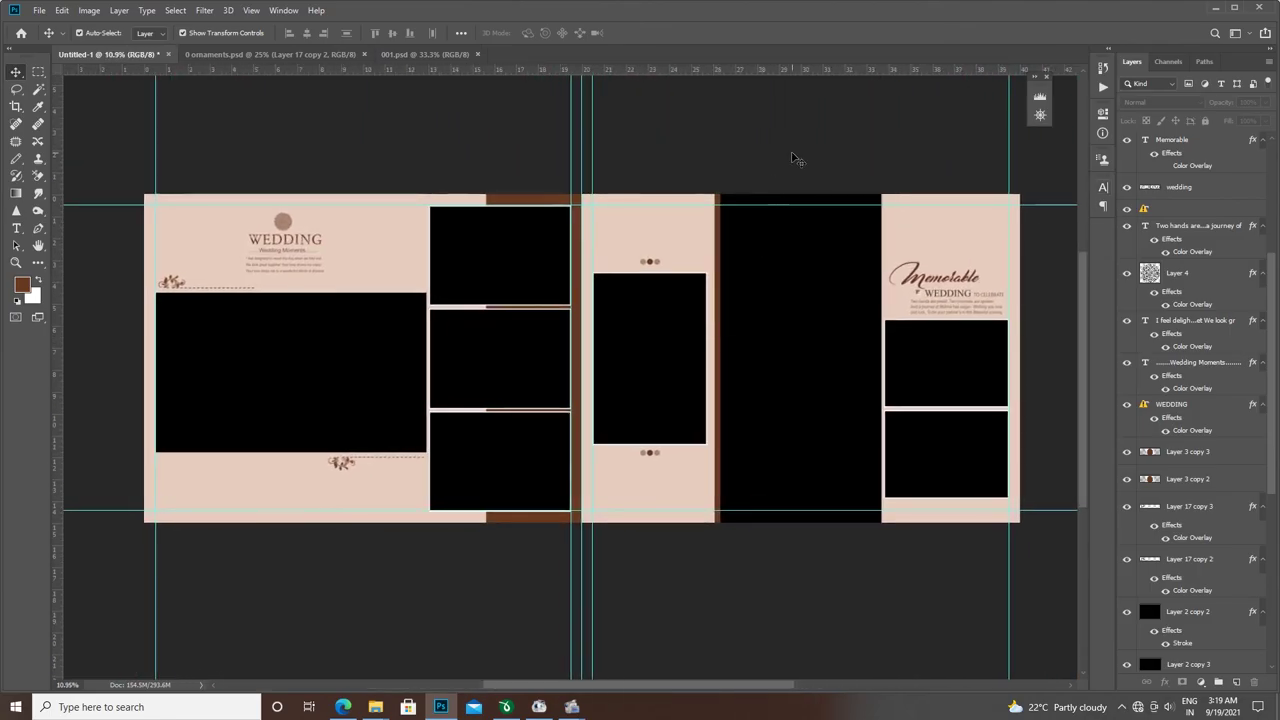